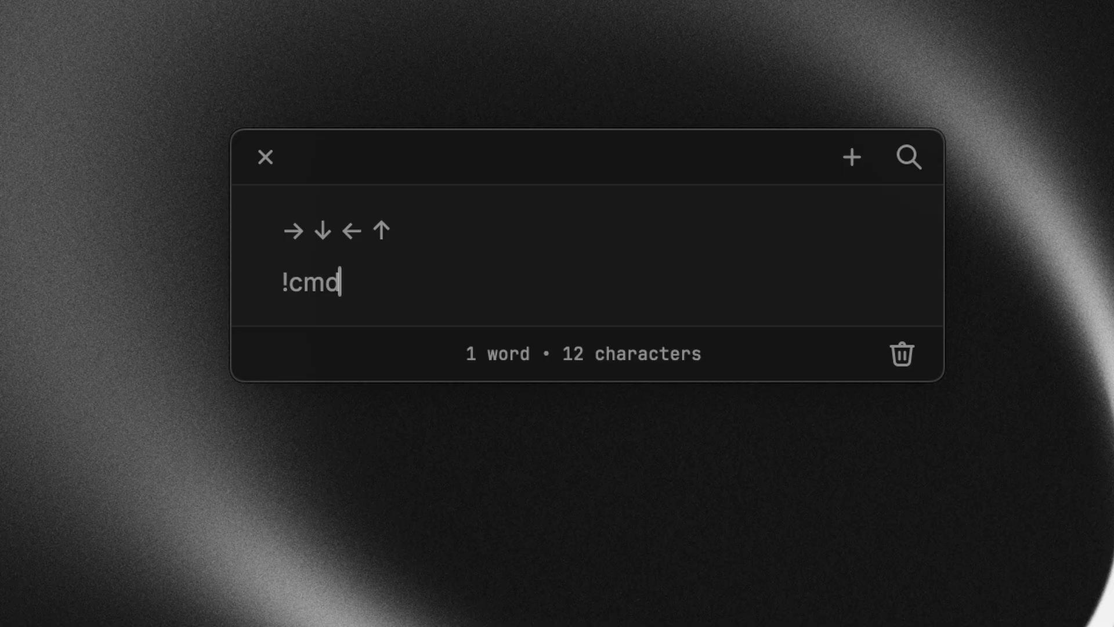
# Paste the V60 Recipe snippet into the note, then paste and run Convert to Wav to create audio.wav
pyautogui.write('v60')
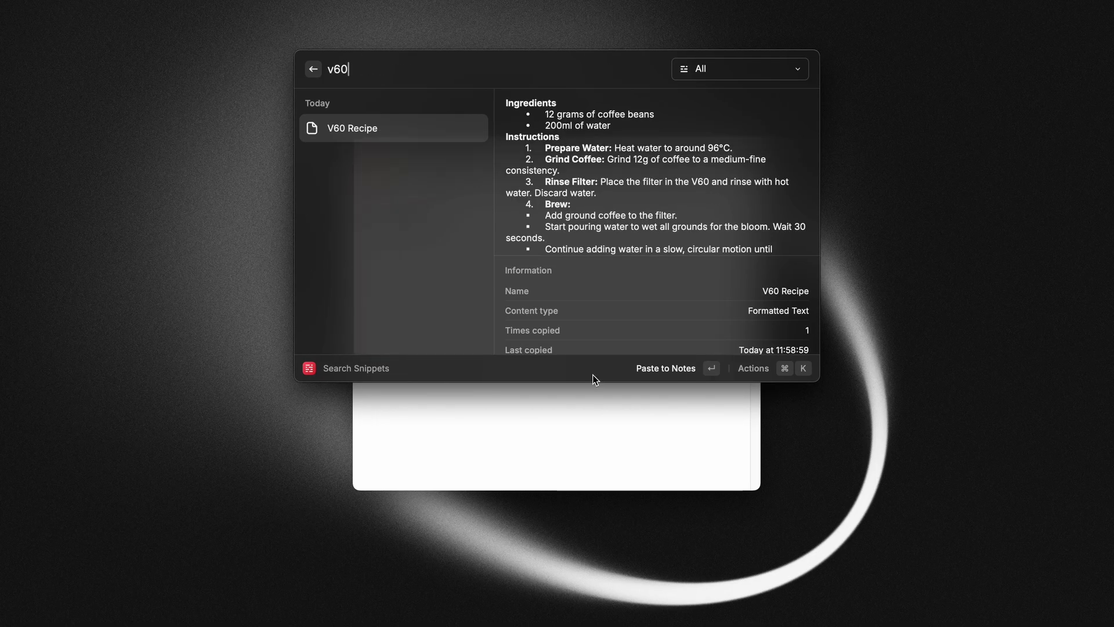
pyautogui.press('Return')
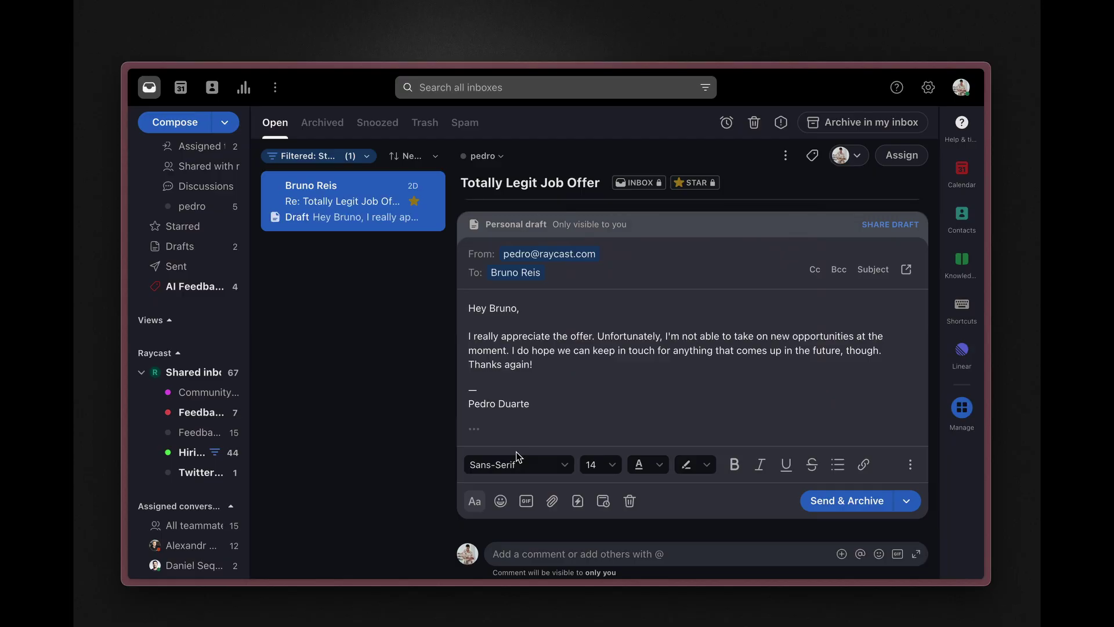
pyautogui.write('\\con')
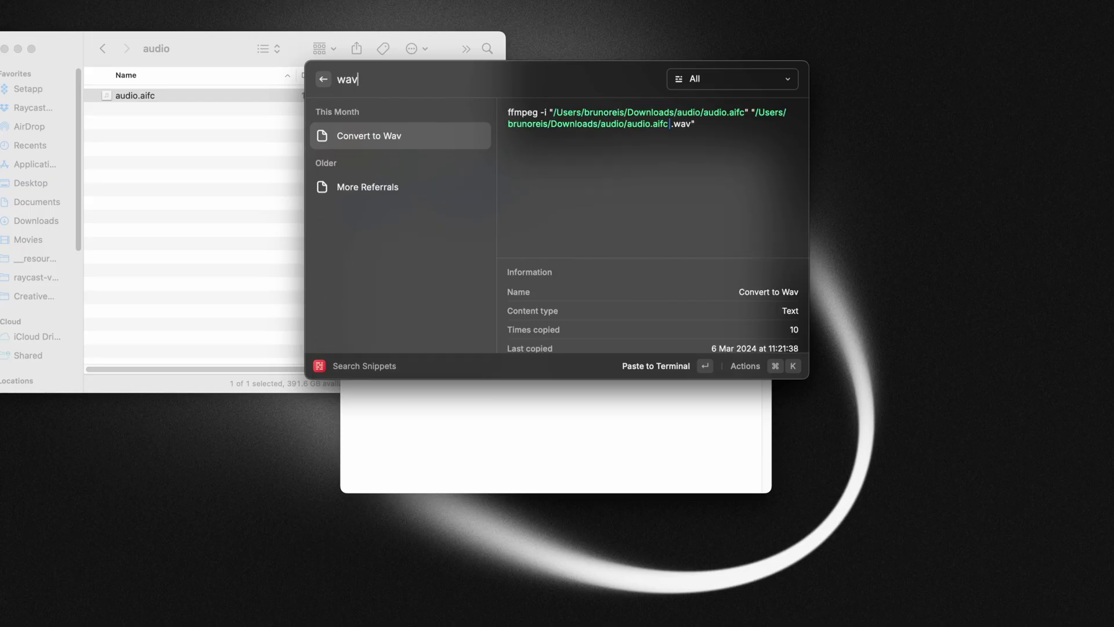
pyautogui.press('Return')
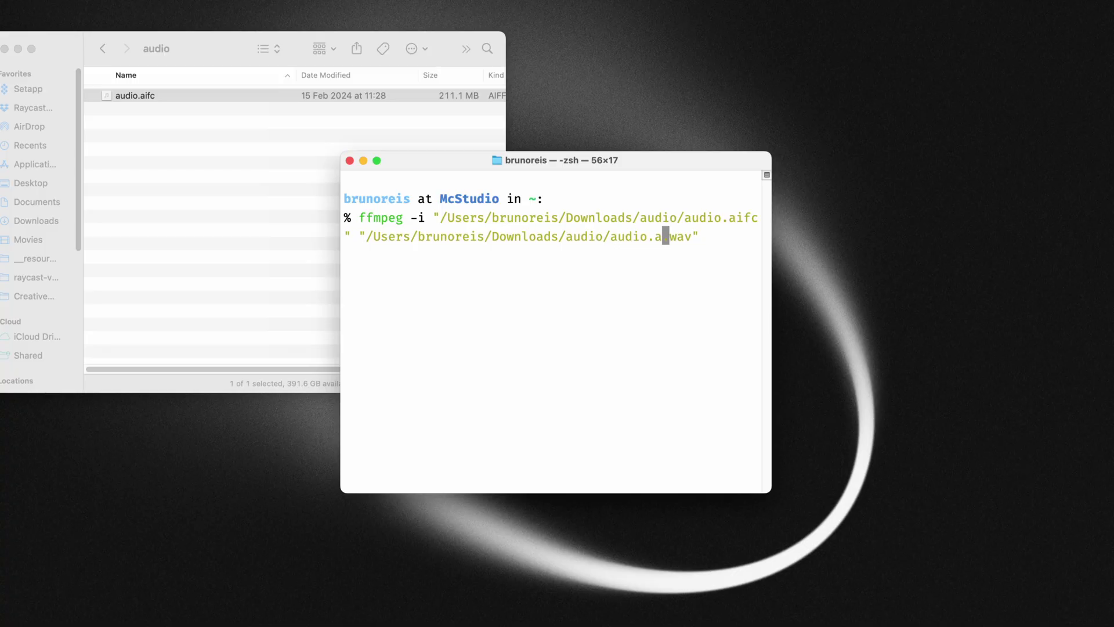
pyautogui.press('Return')
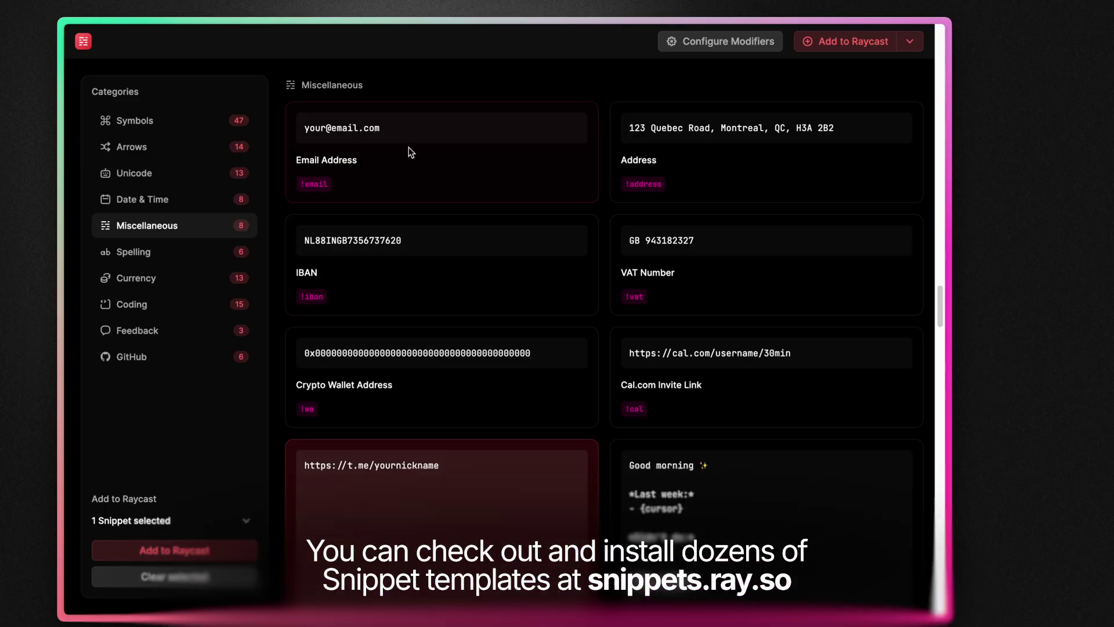
# Pick the Email Address template, then switch to the Unicode template category
pyautogui.click(409, 148)
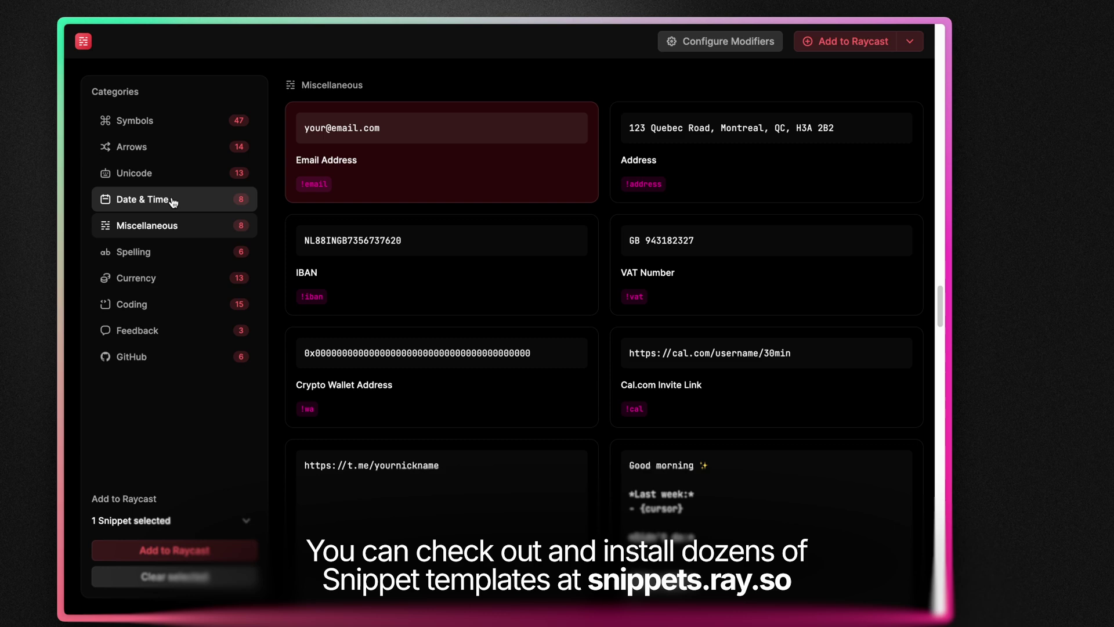
pyautogui.click(148, 176)
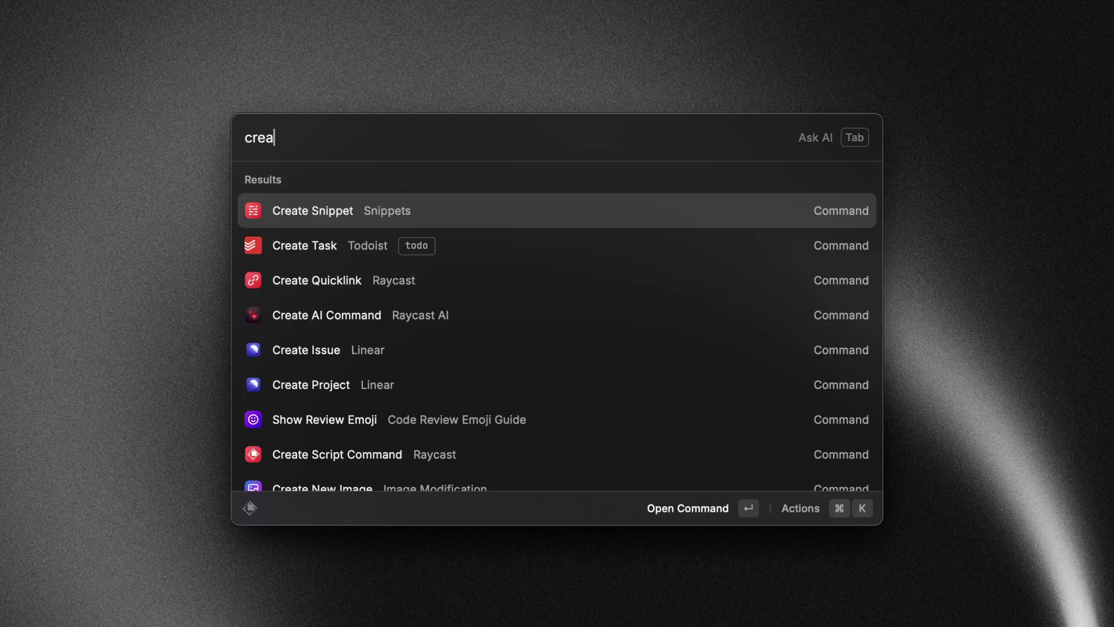
# Create a snippet named 'My new snippet' with the text 'To be or not to be..'
pyautogui.press('Return')
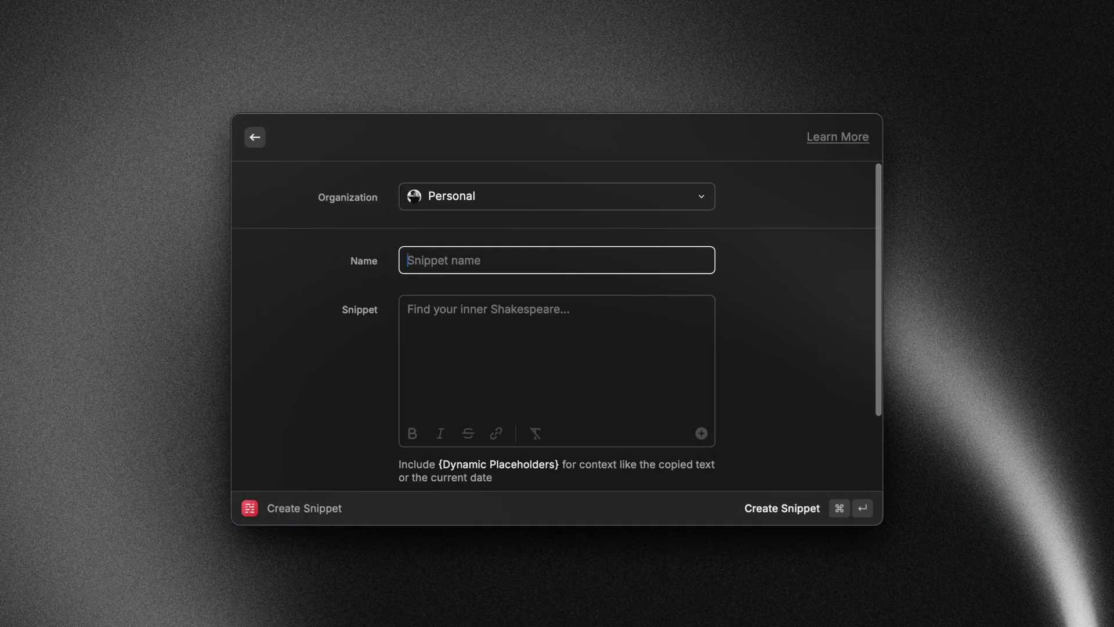
pyautogui.write('My new snipp')
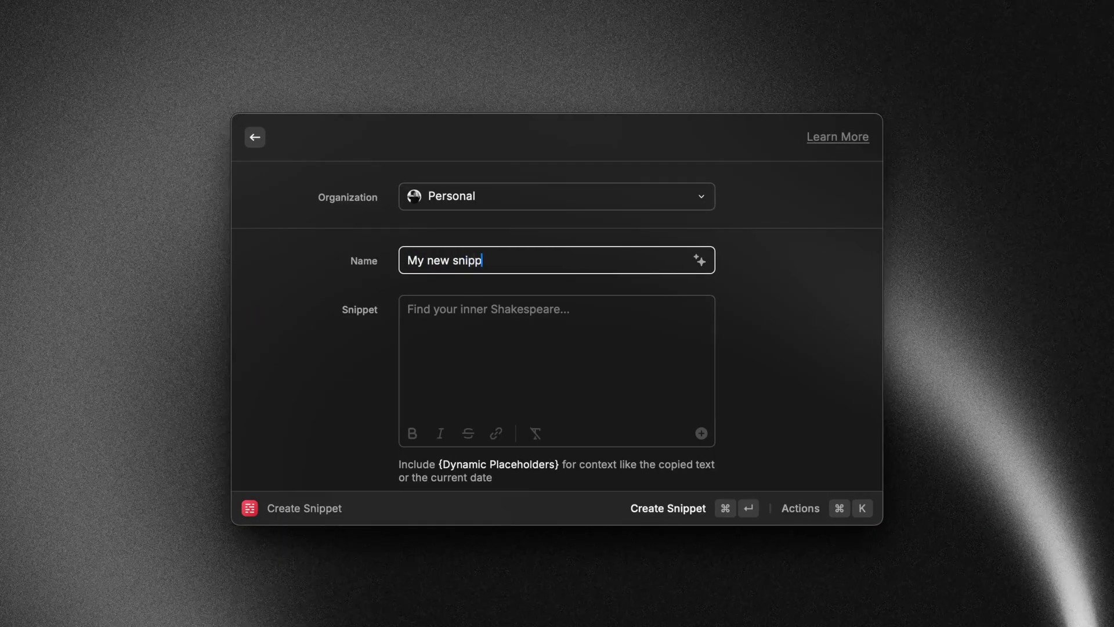
pyautogui.press('Tab')
pyautogui.write('To')
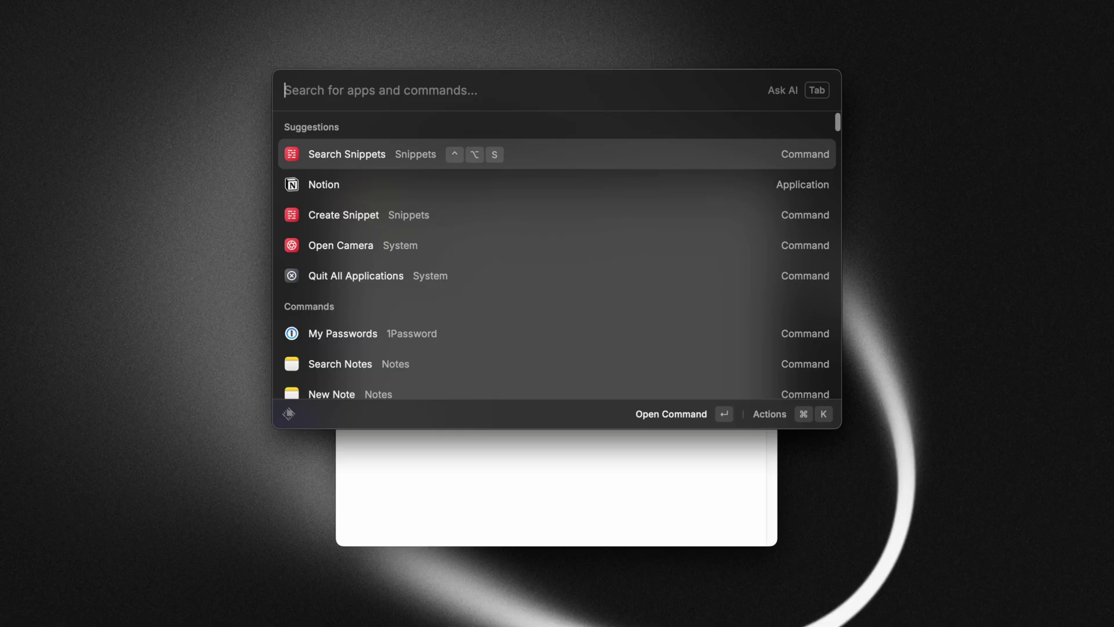
# Search snippets for 'my new' and paste My new snippet into The question note
pyautogui.write('se')
pyautogui.press('Return')
pyautogui.write('my ')
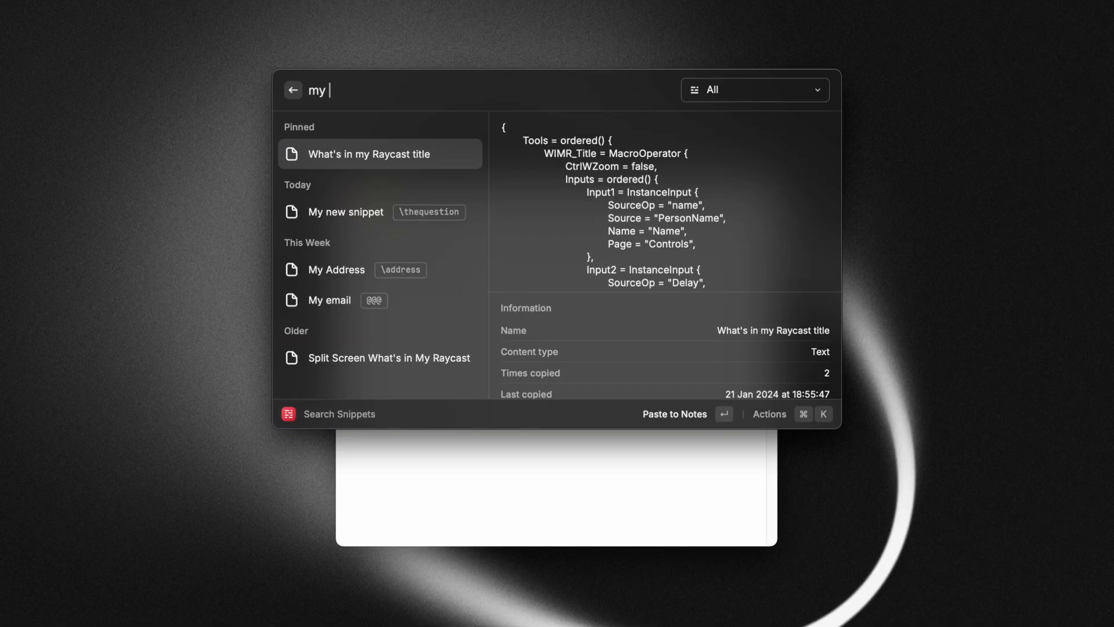
pyautogui.write('new')
pyautogui.press('Return')
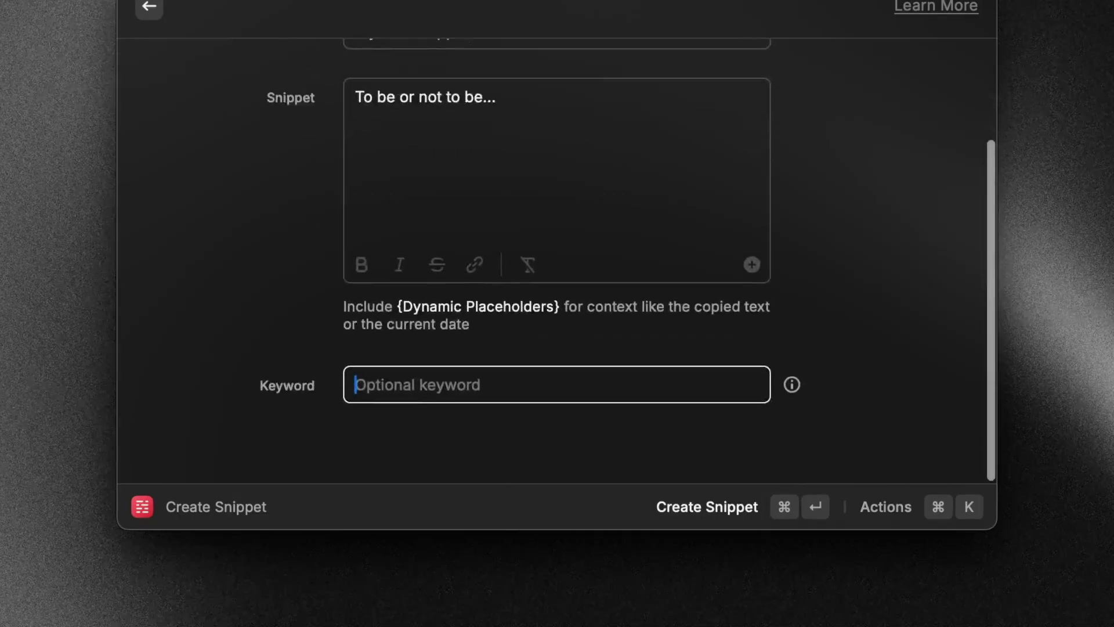
# Give the snippet a keyword beginning with a backslash
pyautogui.write('\\')
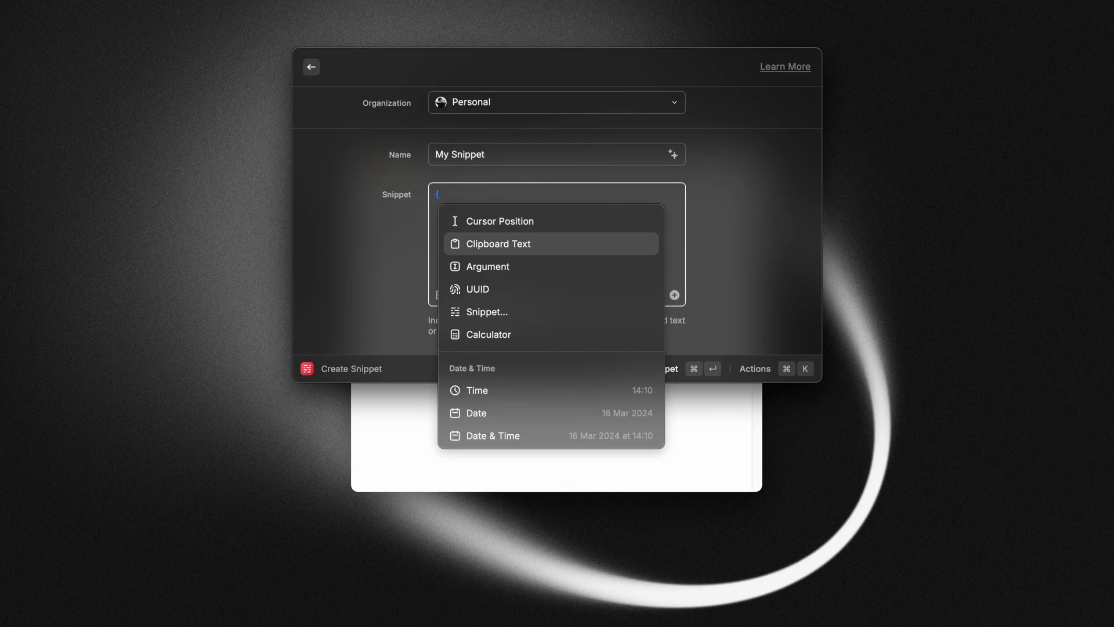
# Browse the dynamic placeholder types and insert a Cursor Position placeholder inside console.log
pyautogui.press('Down')
pyautogui.press('Down')
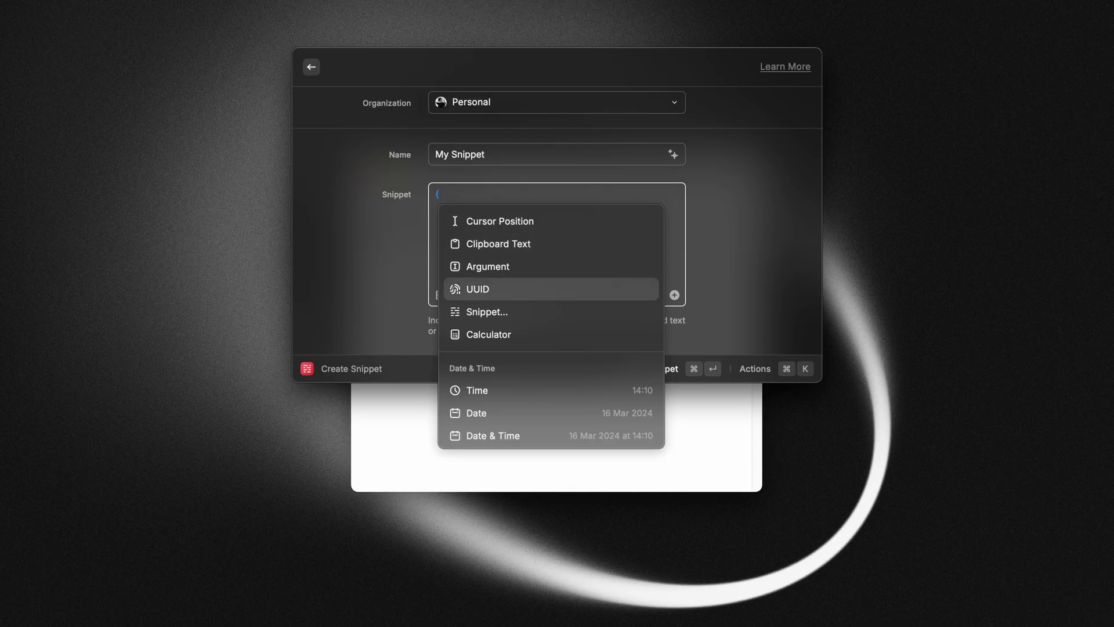
pyautogui.press('Down')
pyautogui.press('Down')
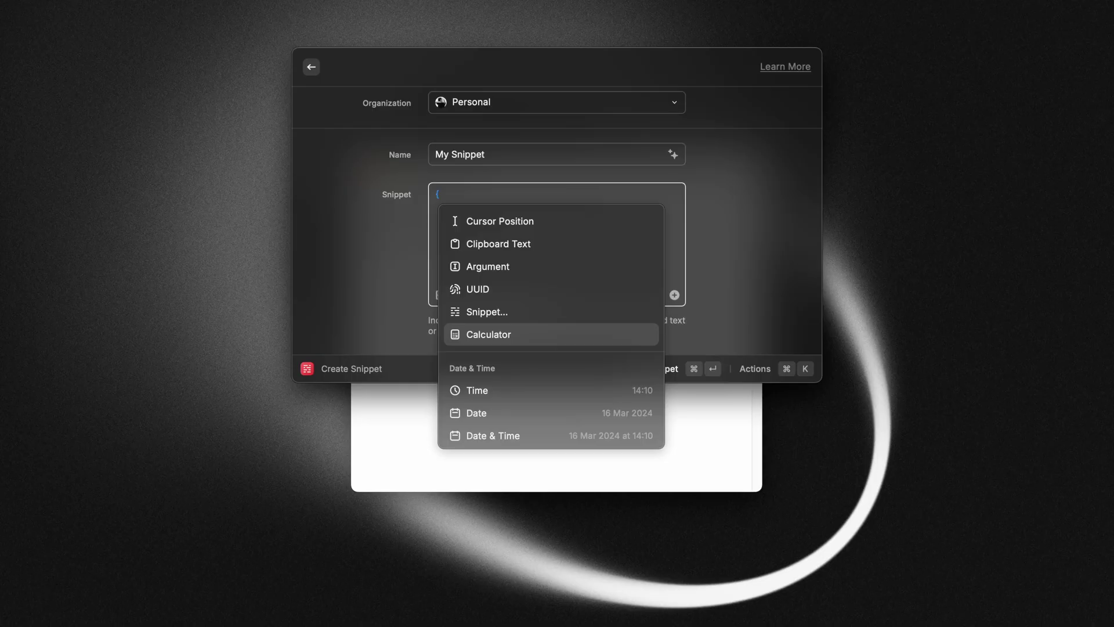
pyautogui.press('Down')
pyautogui.press('Down')
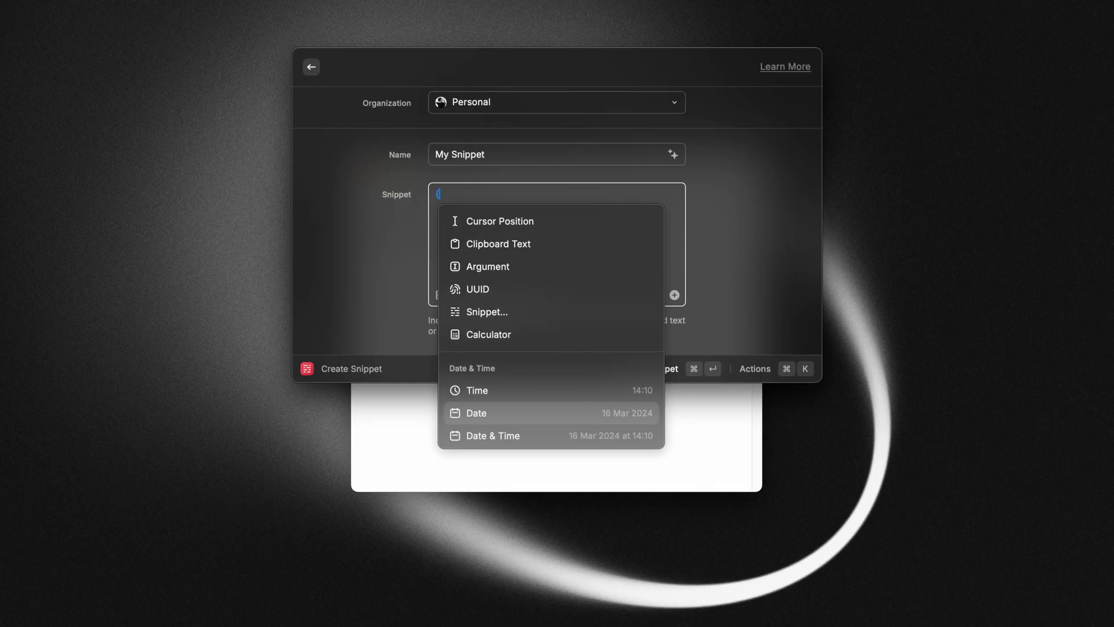
pyautogui.press('Down')
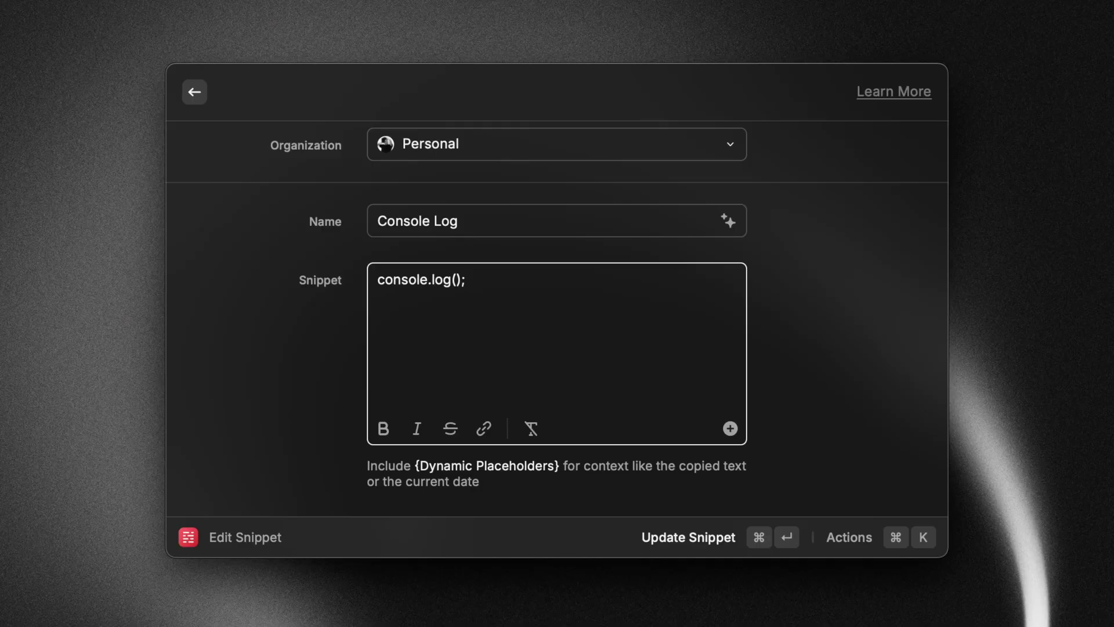
pyautogui.write('{')
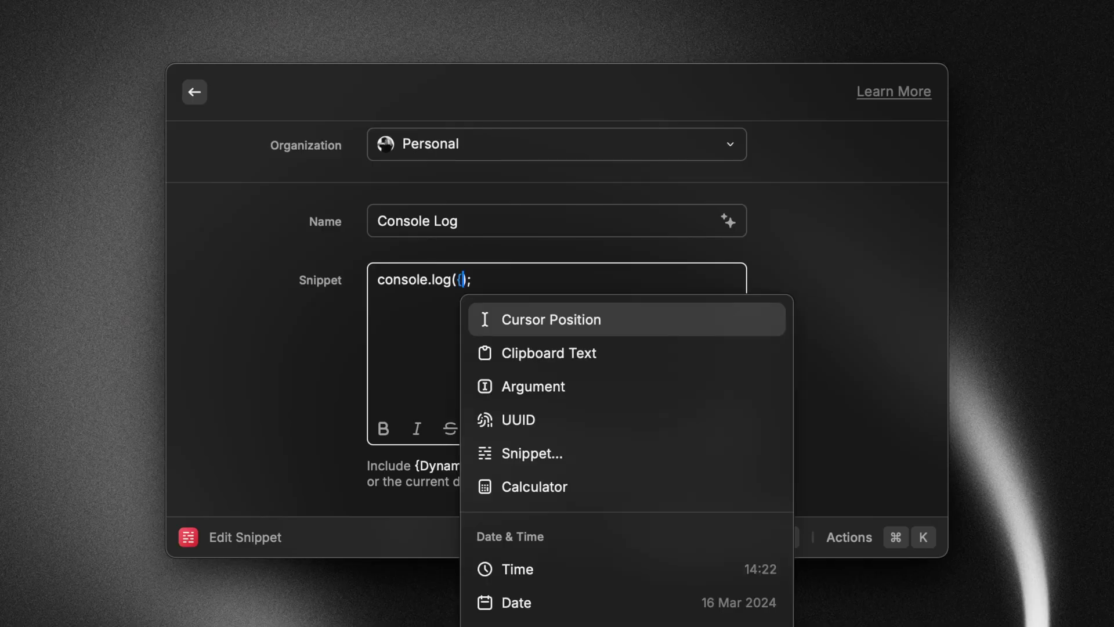
pyautogui.write('cu')
pyautogui.press('Return')
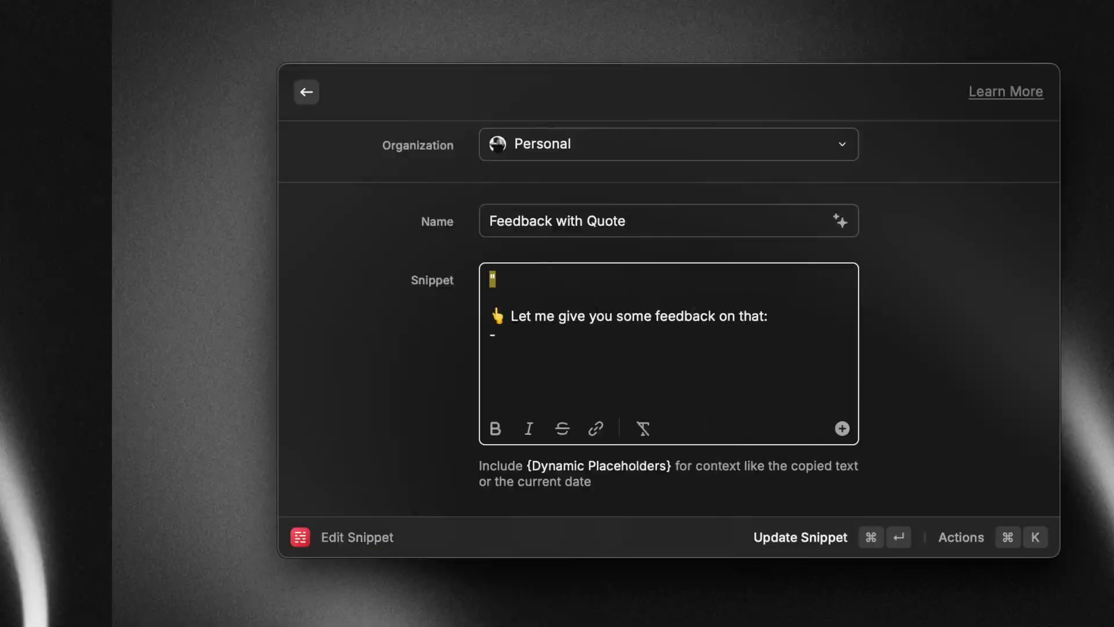
# Insert a Clipboard Text placeholder in the Feedback quotes and a ZIP Code snippet placeholder in Full Address
pyautogui.write('"{')
pyautogui.press('Down')
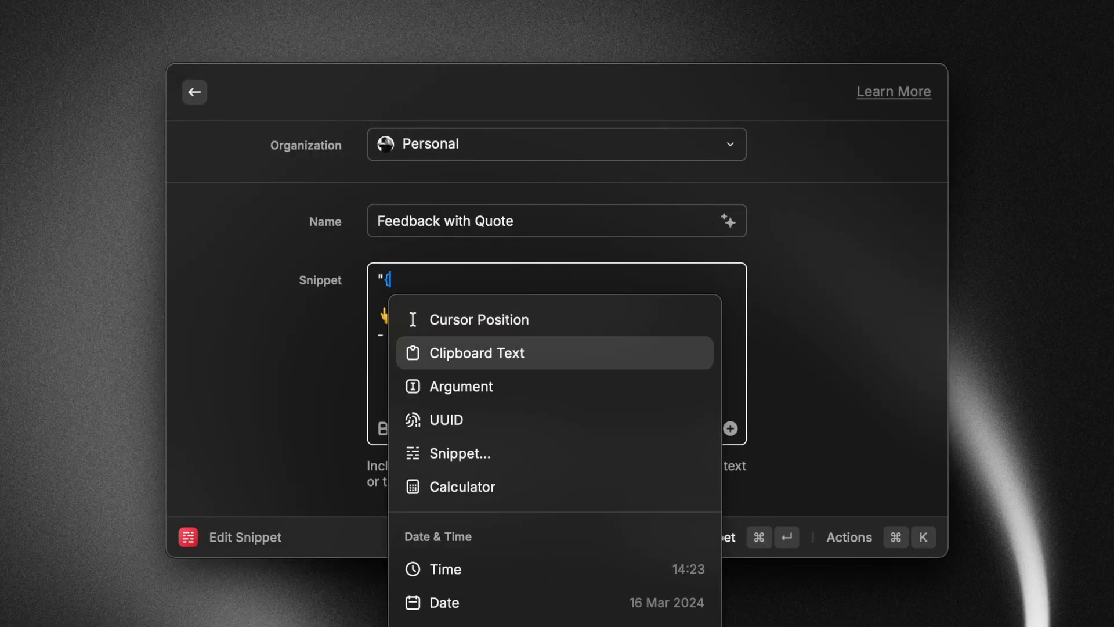
pyautogui.press('Return')
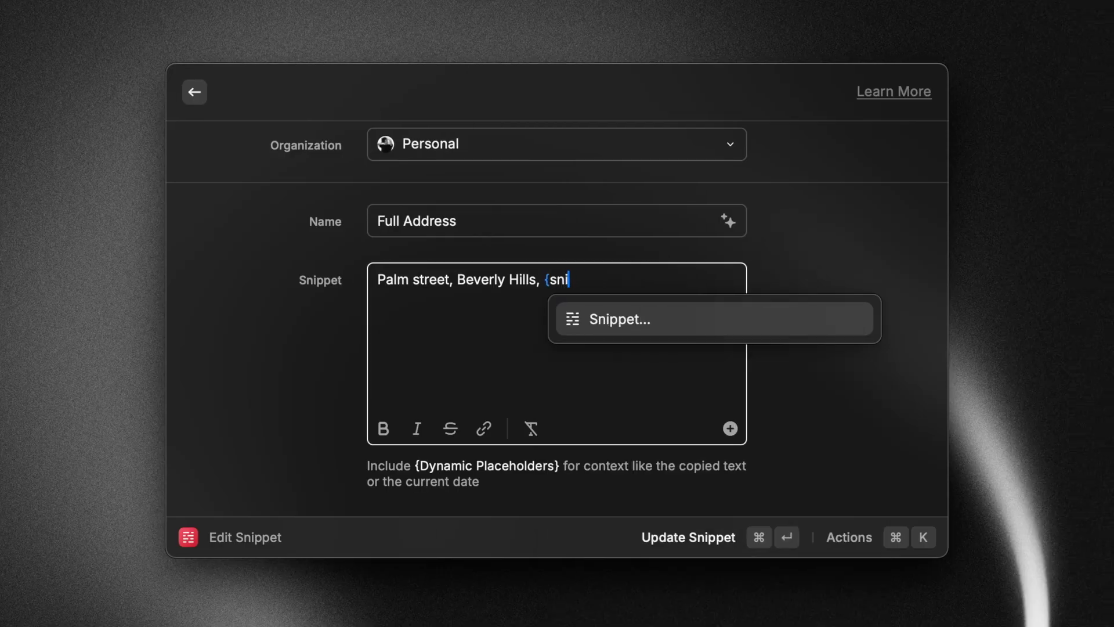
pyautogui.press('Return')
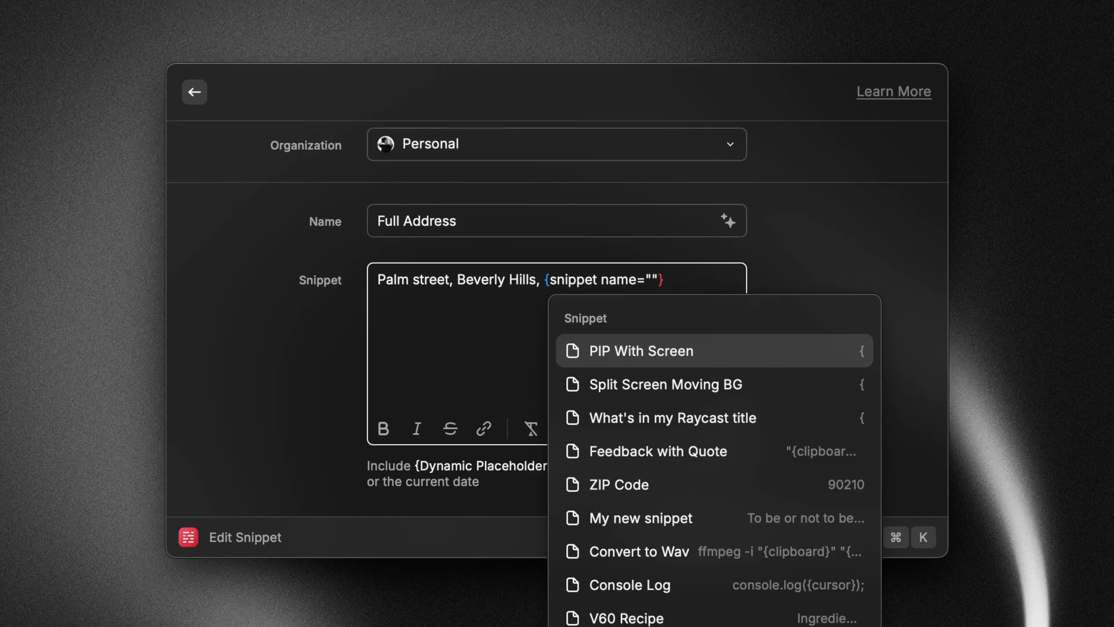
pyautogui.write('zip')
pyautogui.press('Return')
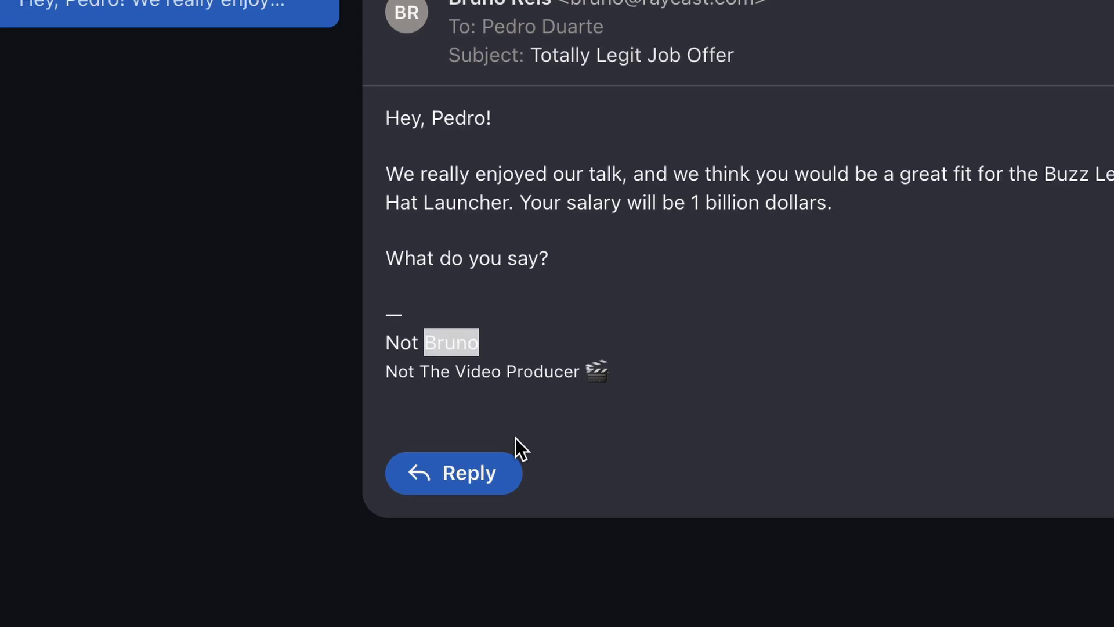
# Reply to the job offer email by pasting the Reject Job Offer snippet into the draft
pyautogui.click(481, 468)
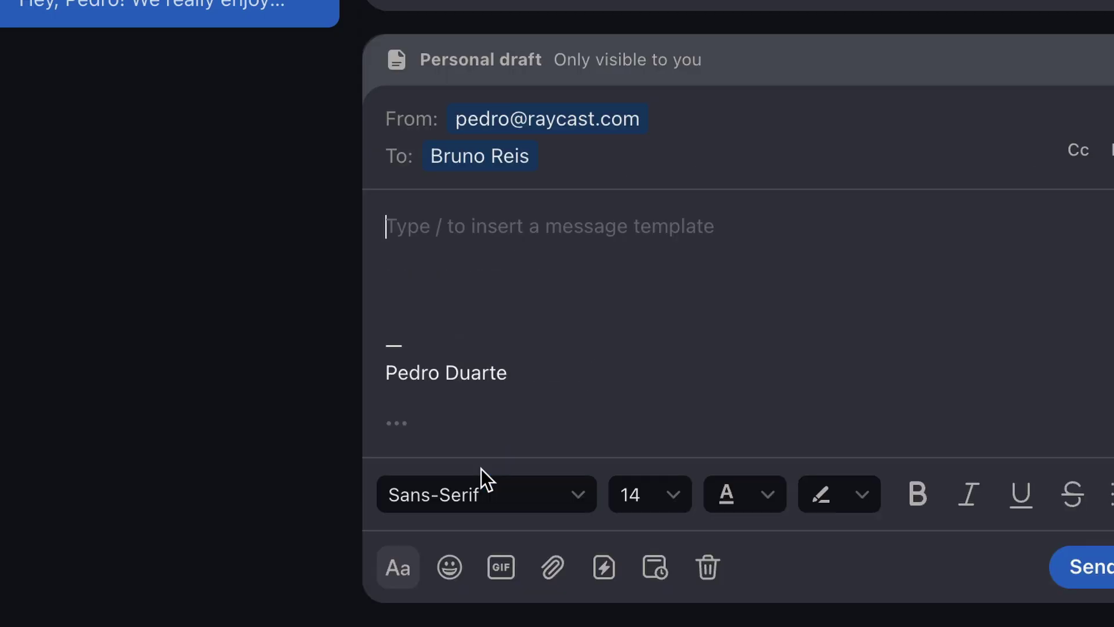
pyautogui.hotkey('alt', 'space')
pyautogui.write('se sni')
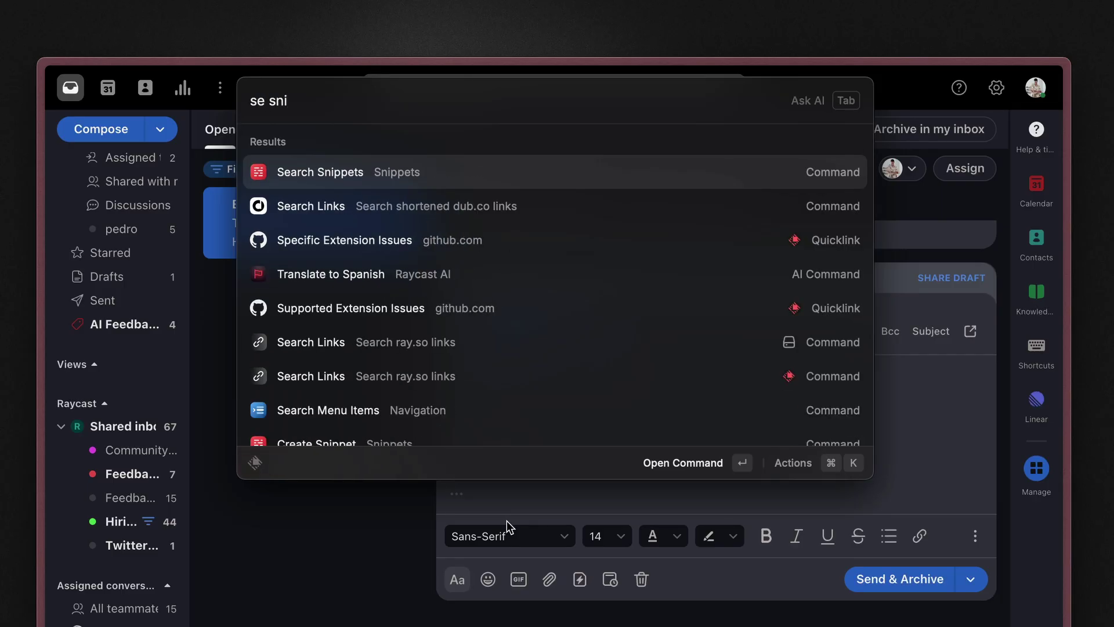
pyautogui.press('Return')
pyautogui.write('reje')
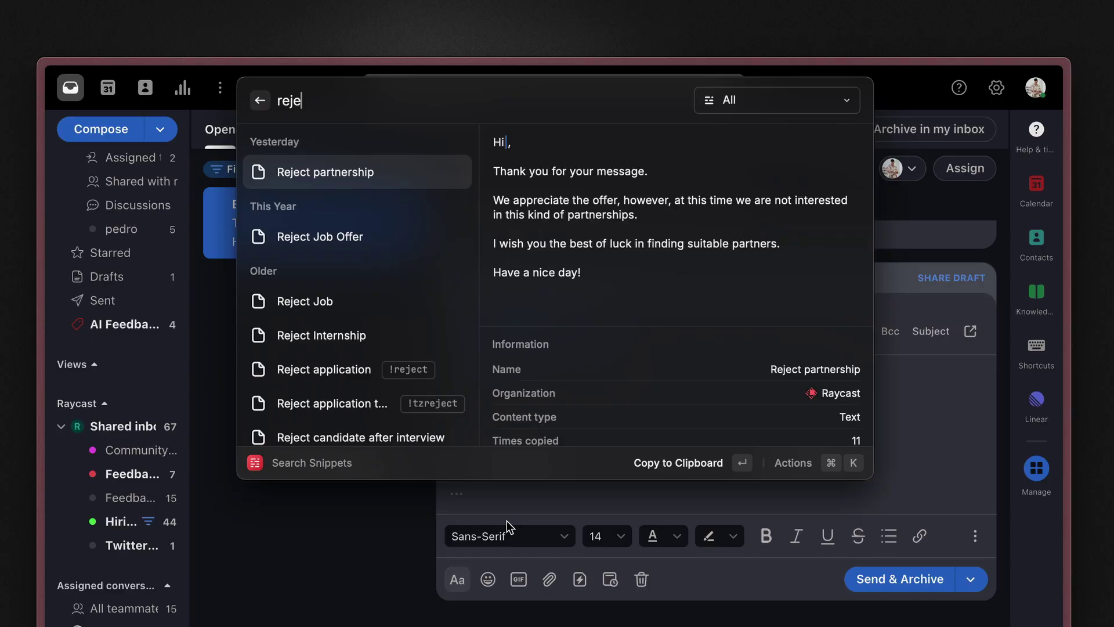
pyautogui.press('Down')
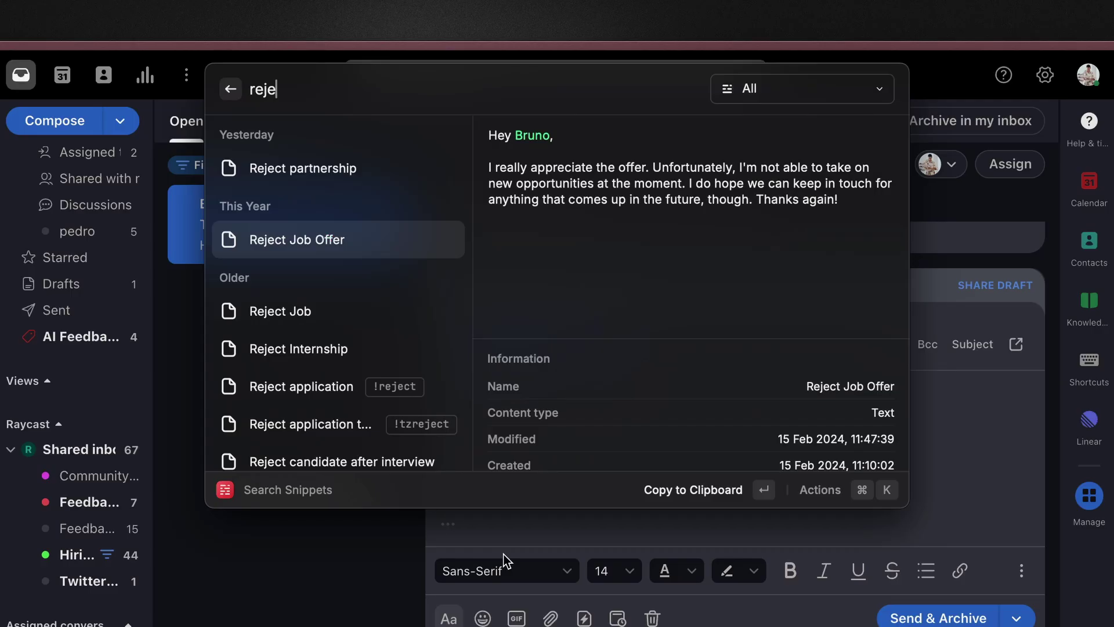
pyautogui.press('super+k')
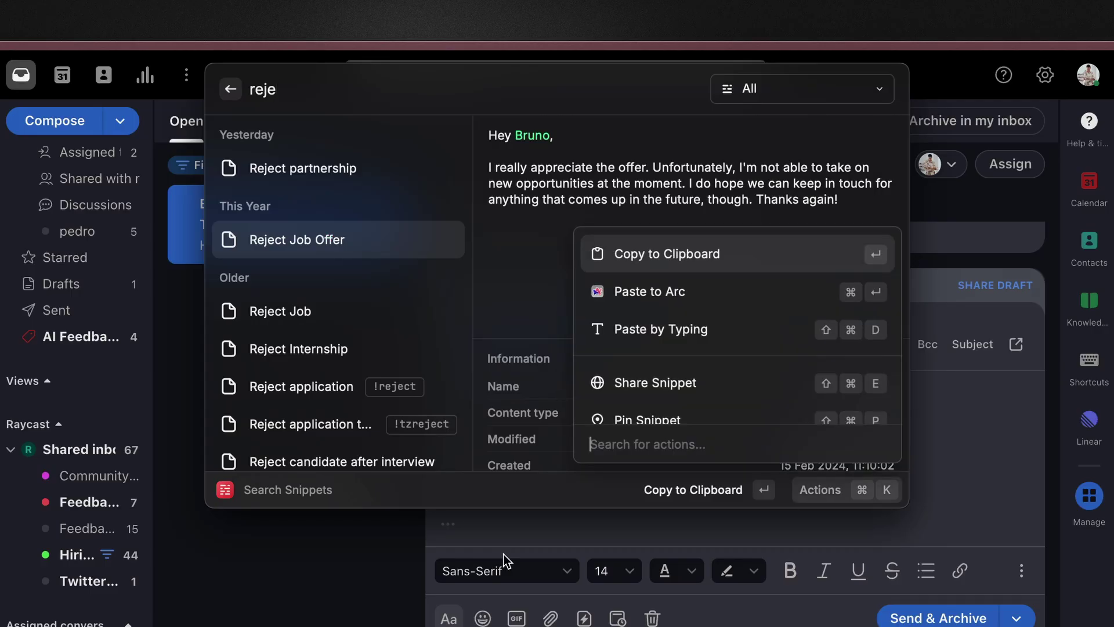
pyautogui.press('Down')
pyautogui.press('Return')
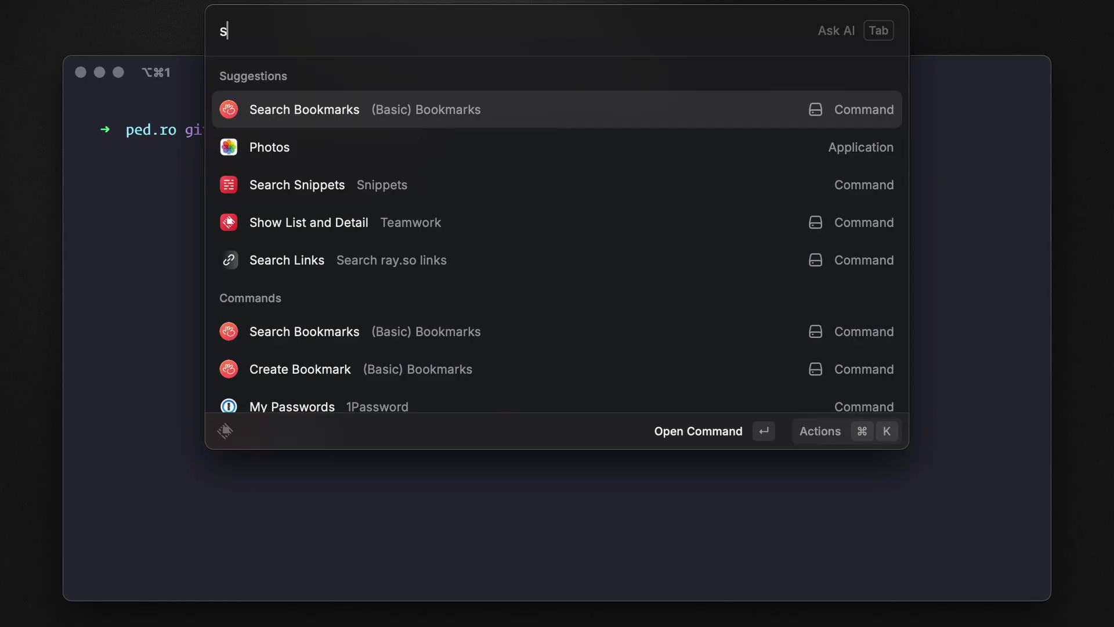
# Paste the Squash commits snippet into Terminal and run an interactive rebase of 5 commits
pyautogui.write('e sni')
pyautogui.press('Return')
pyautogui.write('sq')
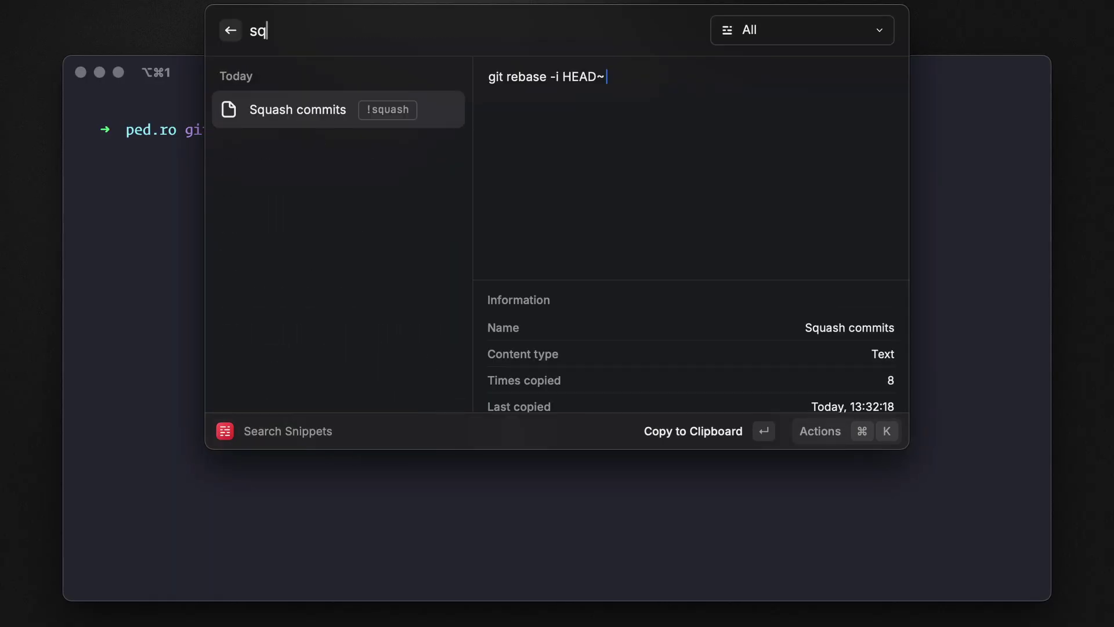
pyautogui.press('Return')
pyautogui.write('5')
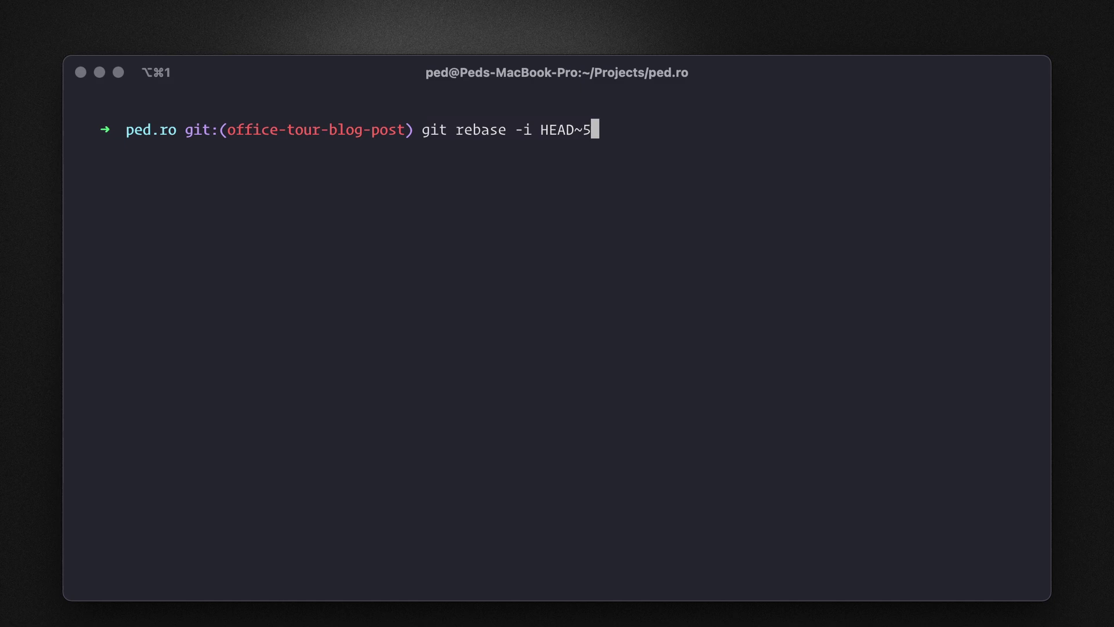
pyautogui.press('Return')
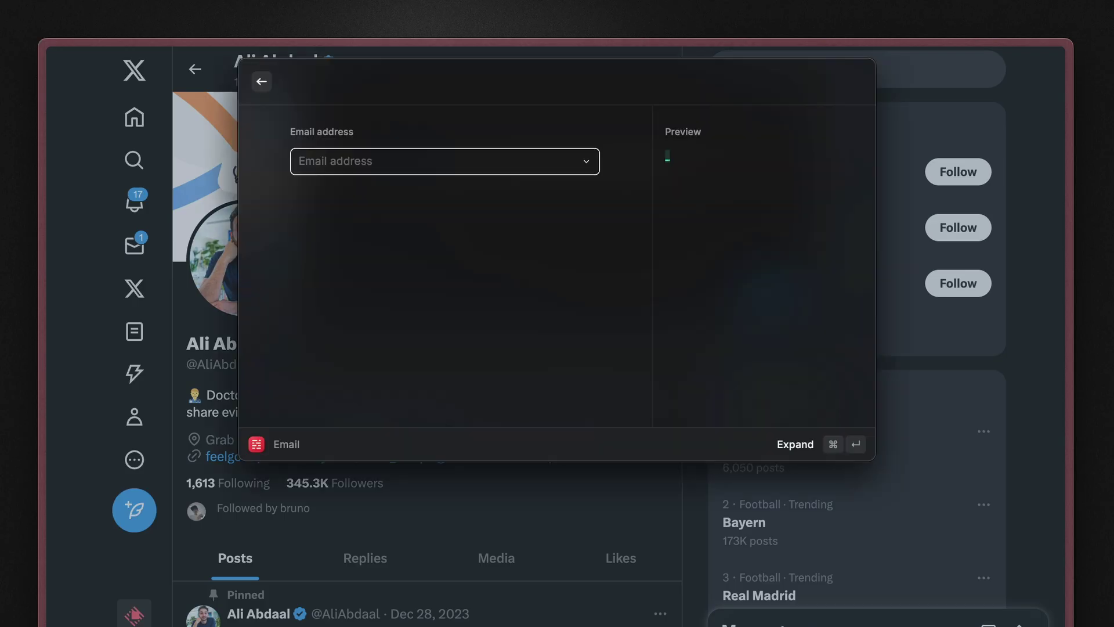
# Choose the contact e-mail address in the Email snippet and insert it into the X post
pyautogui.click(590, 165)
pyautogui.click(514, 346)
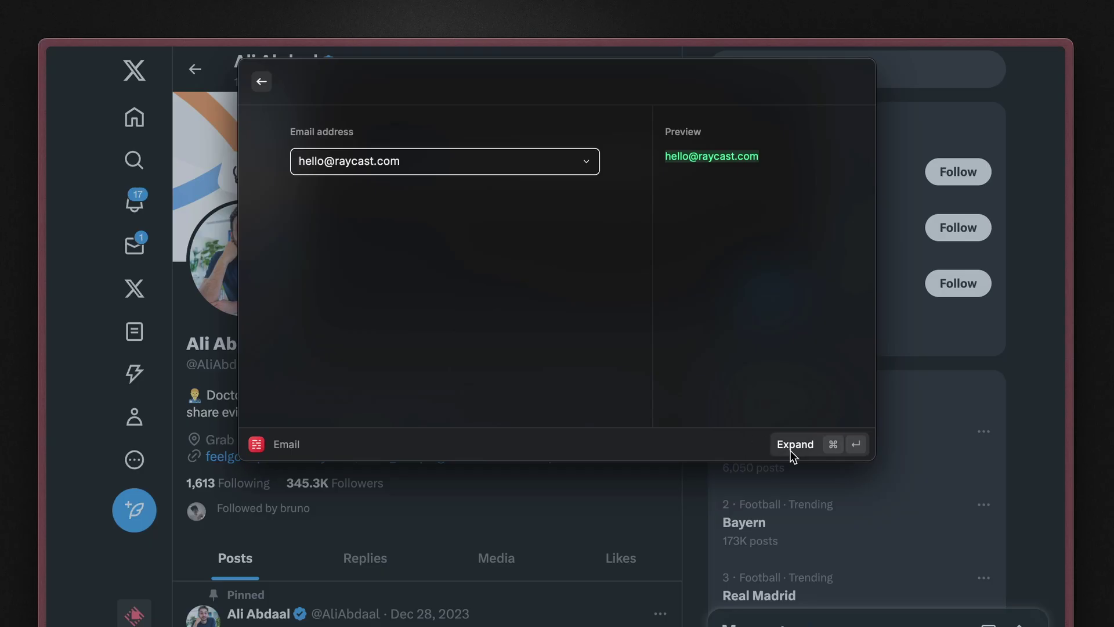
pyautogui.click(791, 453)
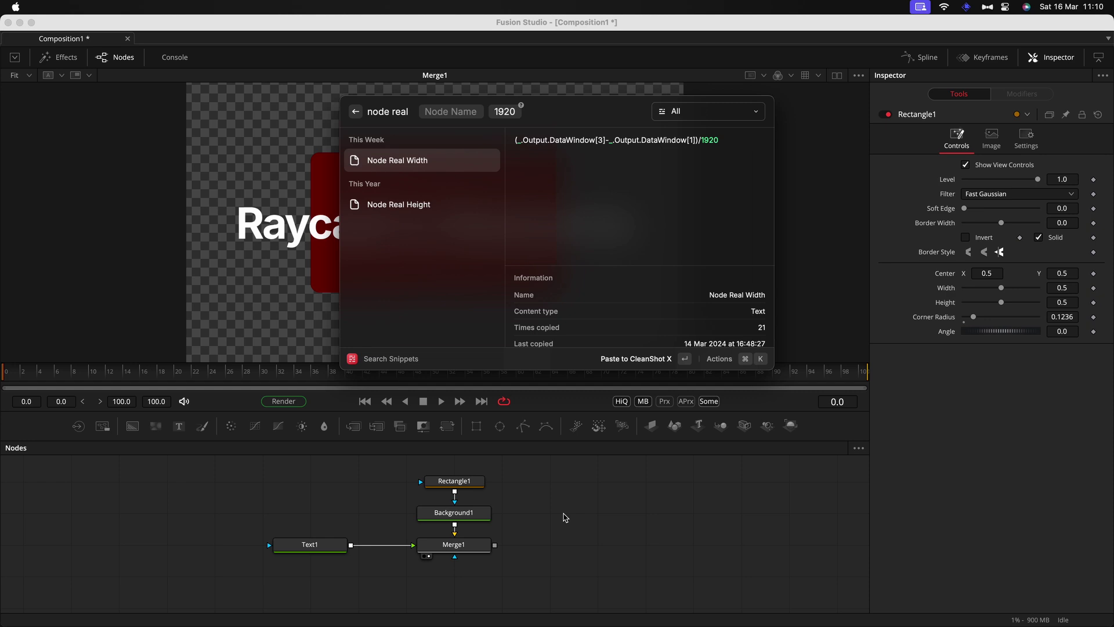
pyautogui.press('super+e')
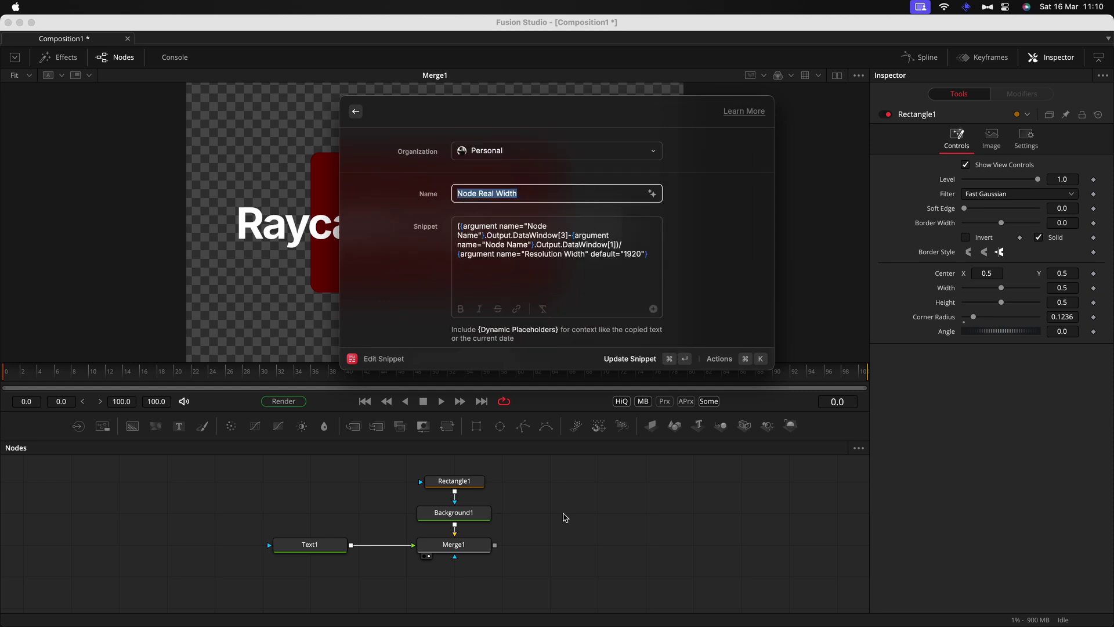
pyautogui.click(648, 244)
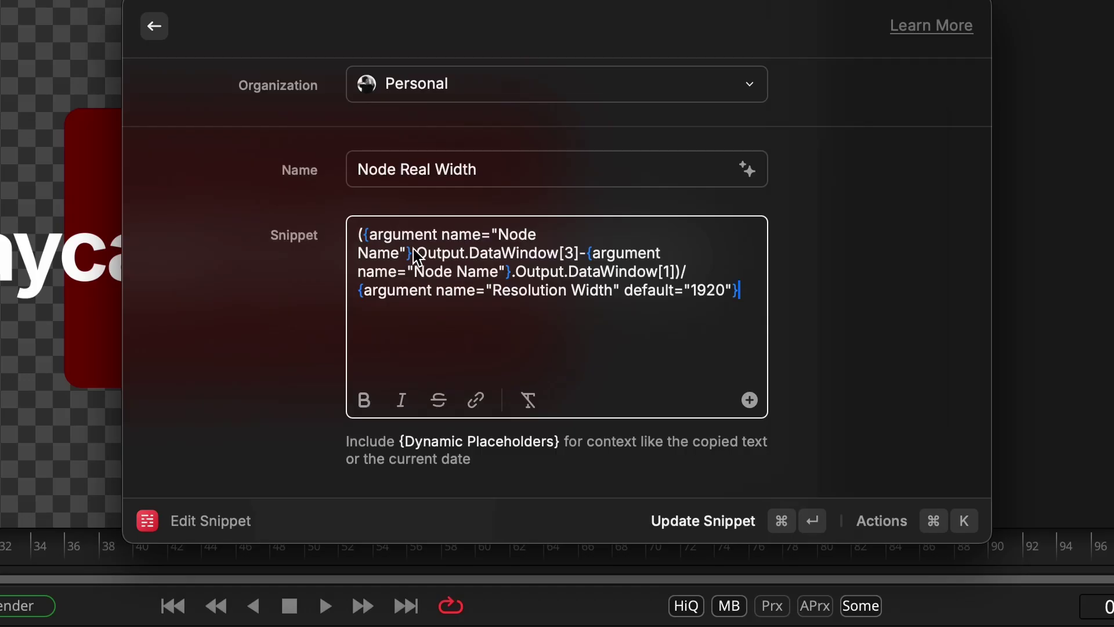
pyautogui.moveTo(416, 254); pyautogui.dragTo(584, 258)
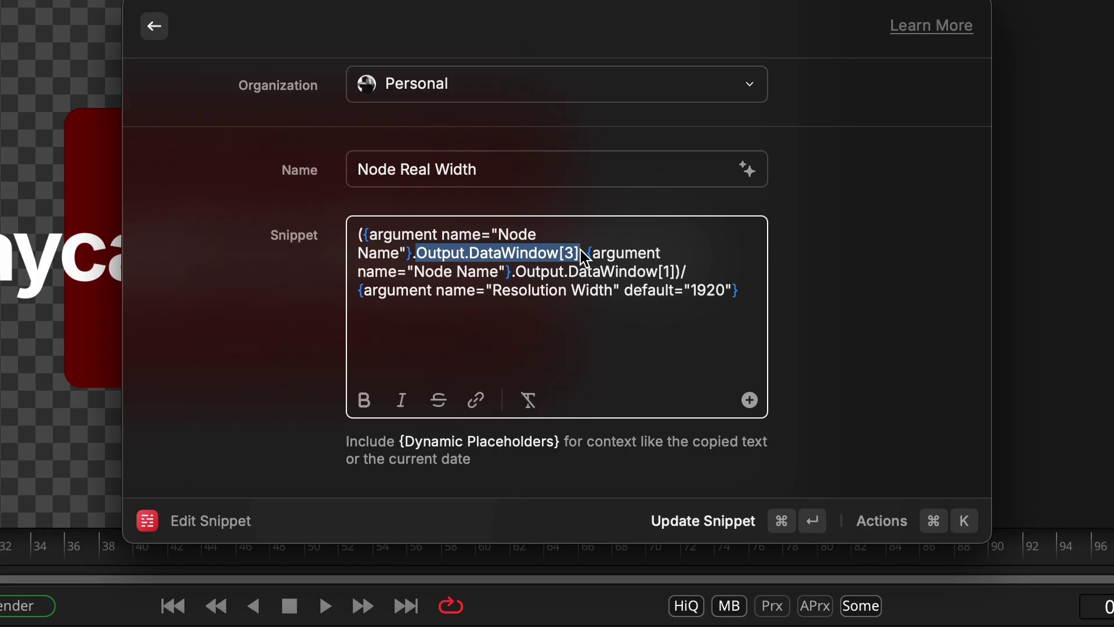
pyautogui.moveTo(519, 274); pyautogui.dragTo(582, 275)
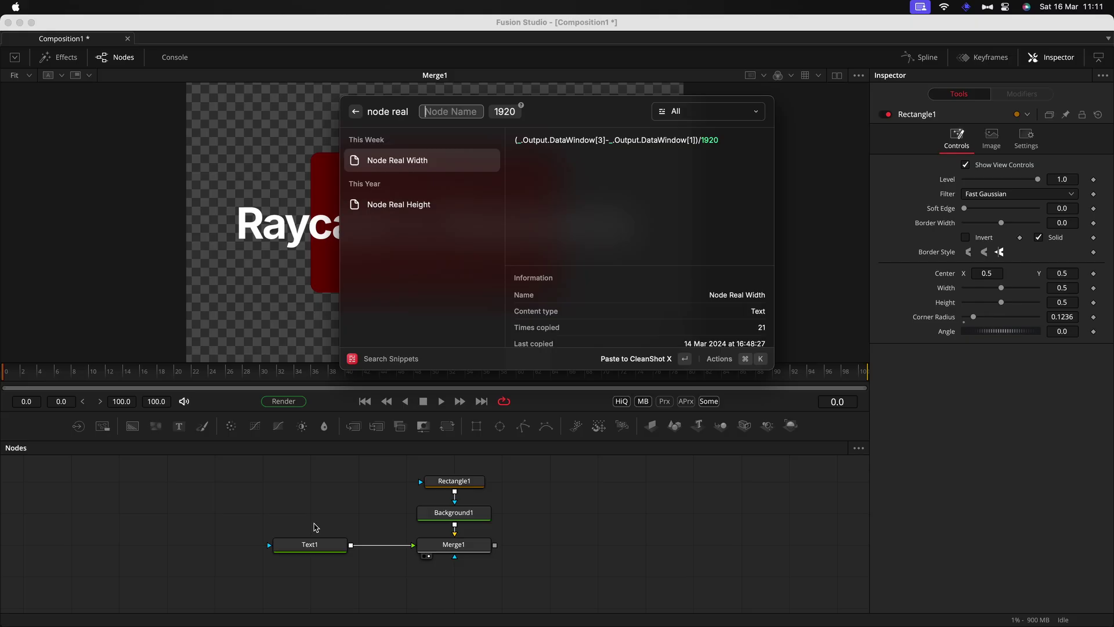
# Set Rectangle1's Width to the Text1 real-width expression, giving 0.792187
pyautogui.write('Text1')
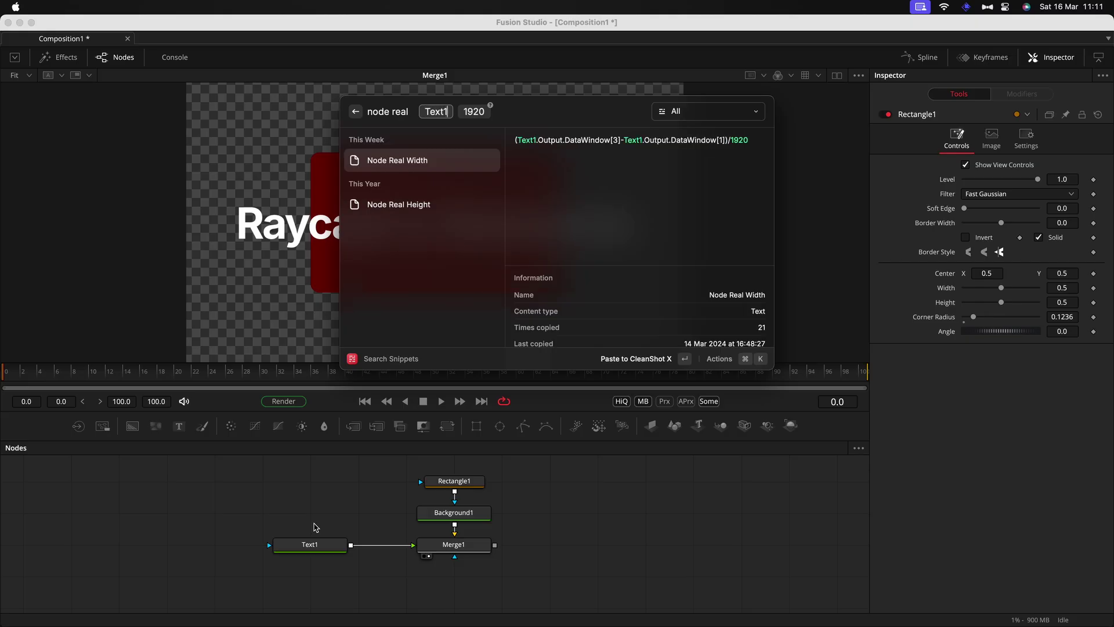
pyautogui.press('super+Return')
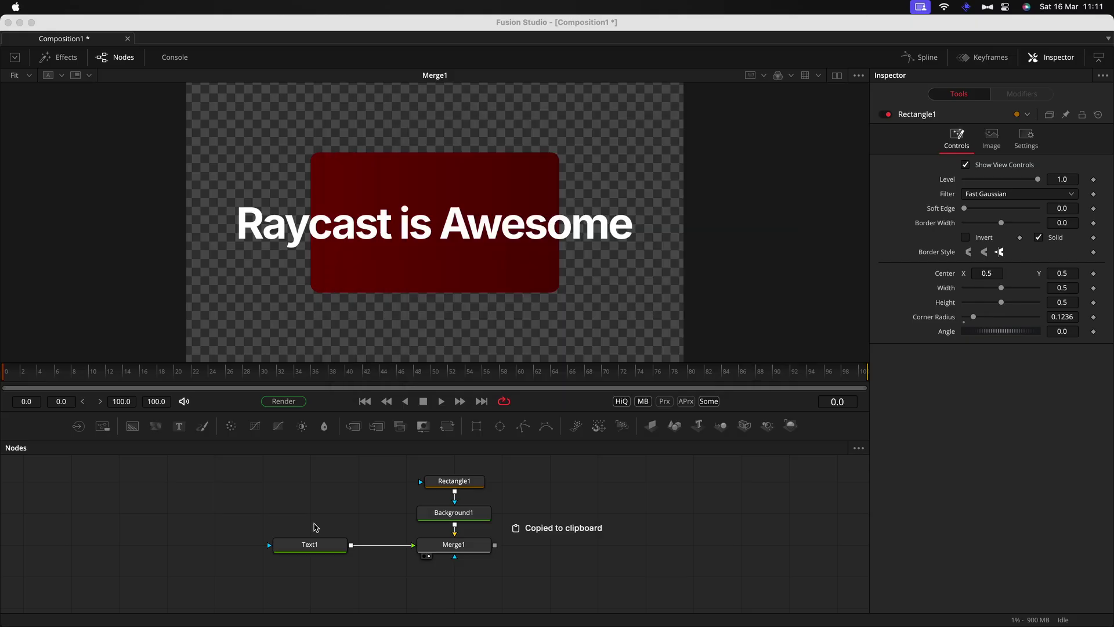
pyautogui.write('=')
pyautogui.press('super+v')
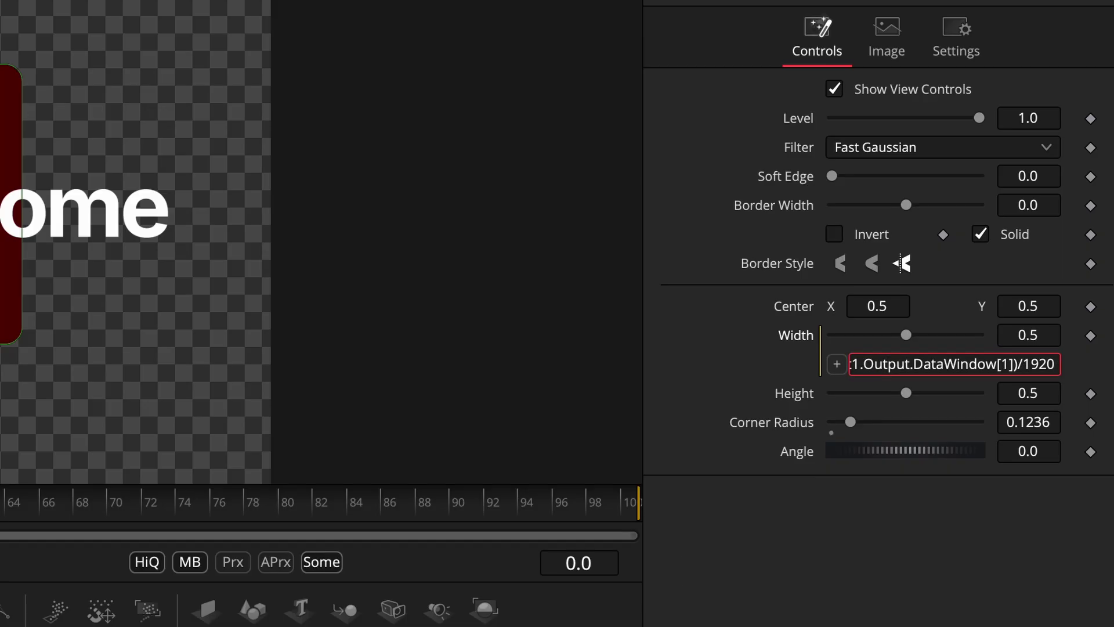
pyautogui.press('Return')
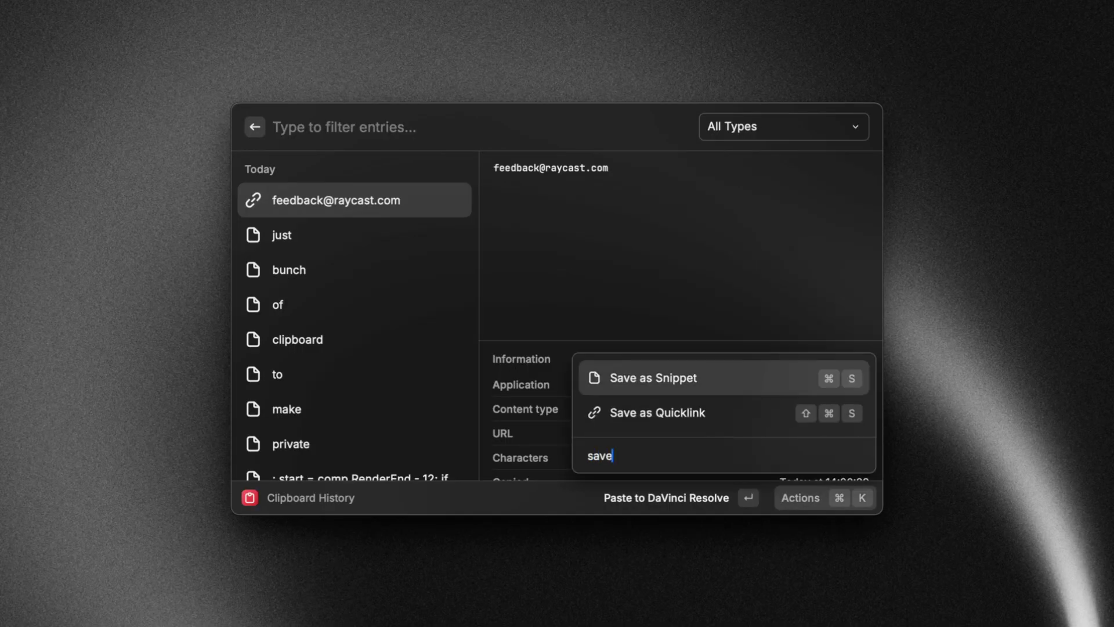
# Save the feedback address as a snippet, then create a Sparkles ✨ snippet with keyword \sparkle
pyautogui.press('Return')
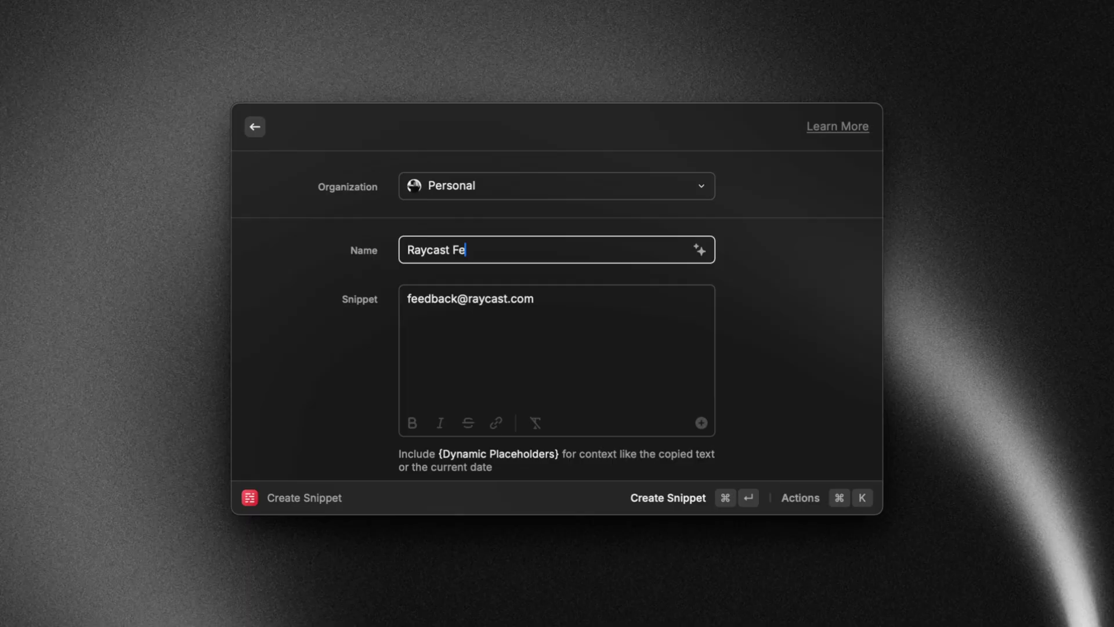
pyautogui.press('ctrl+super+space')
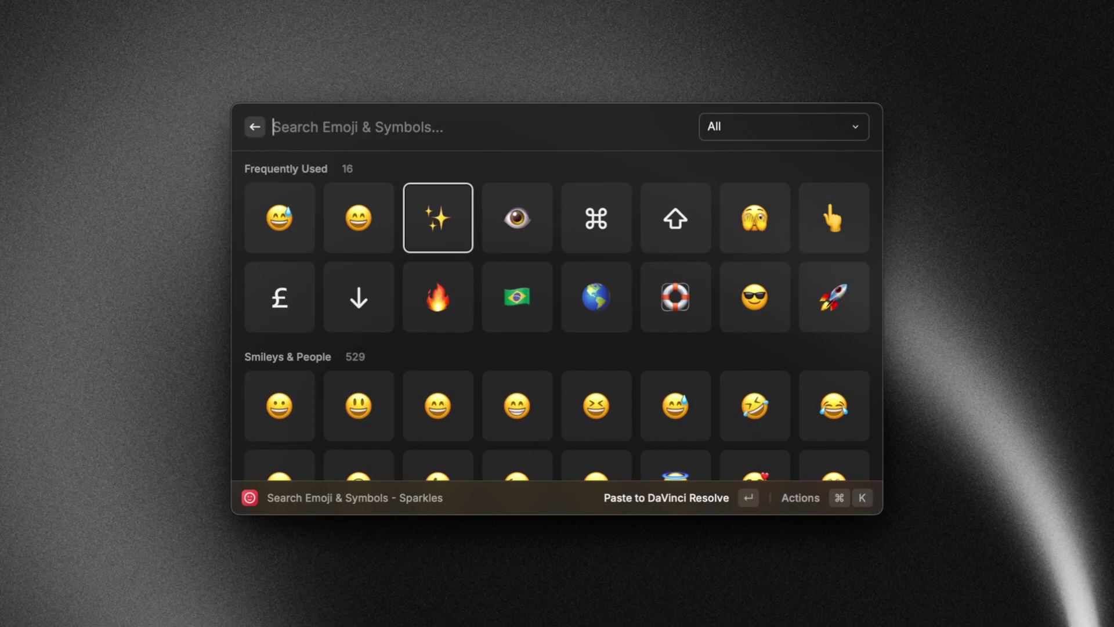
pyautogui.press('super+s')
pyautogui.press('Tab')
pyautogui.press('Tab')
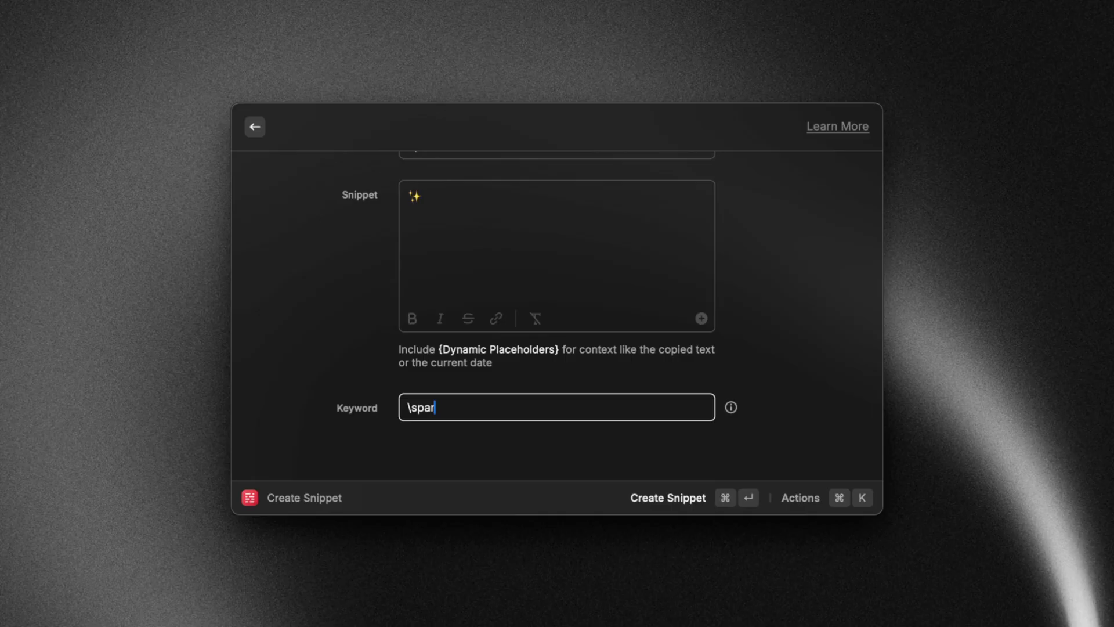
pyautogui.press('super+Return')
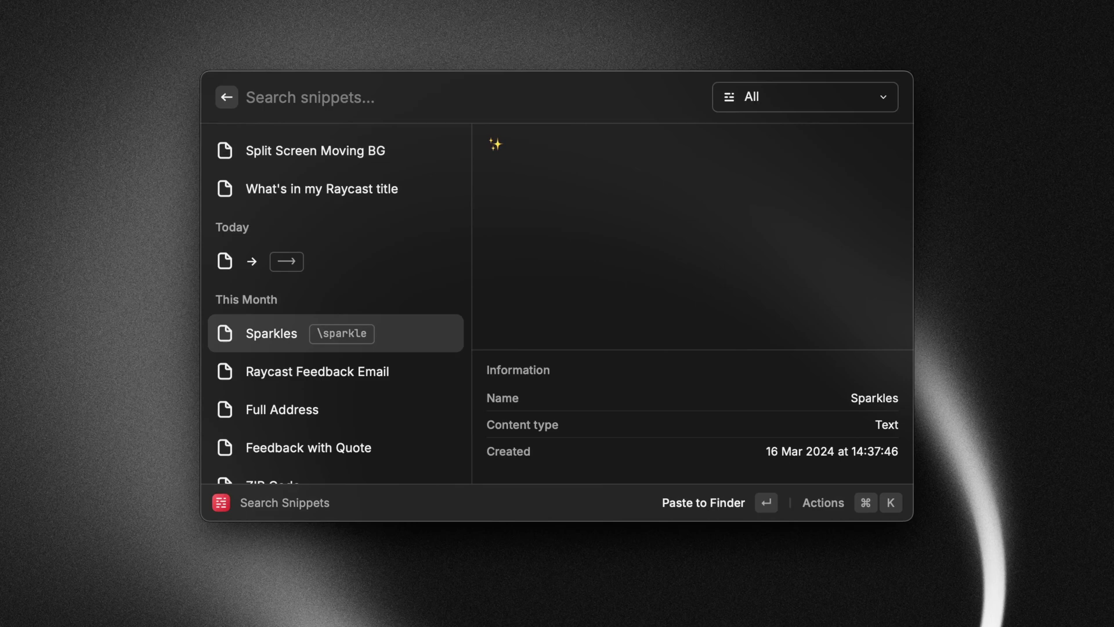
# Share the Sparkles snippet via Share Snippet and copy the resulting web page URL
pyautogui.press('super+k')
pyautogui.write('share')
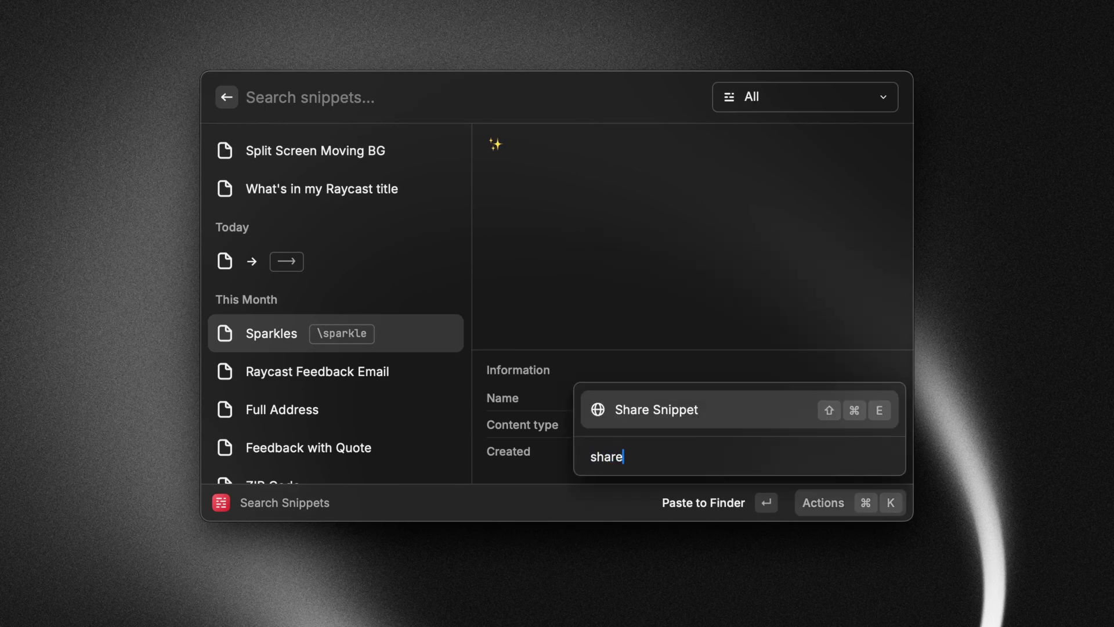
pyautogui.press('Return')
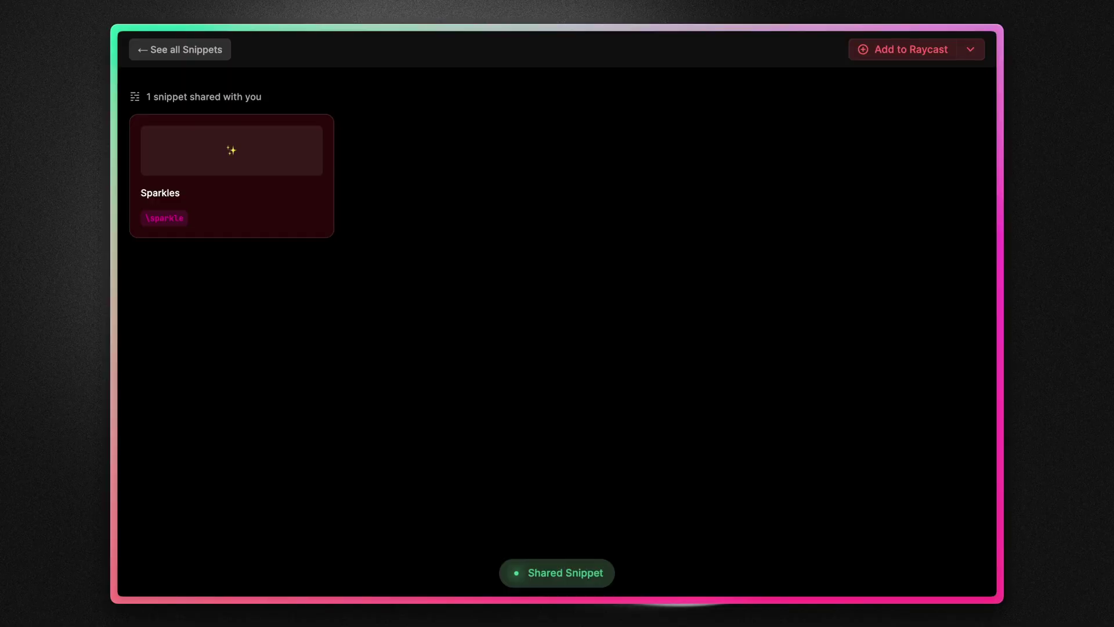
pyautogui.press('super+shift+c')
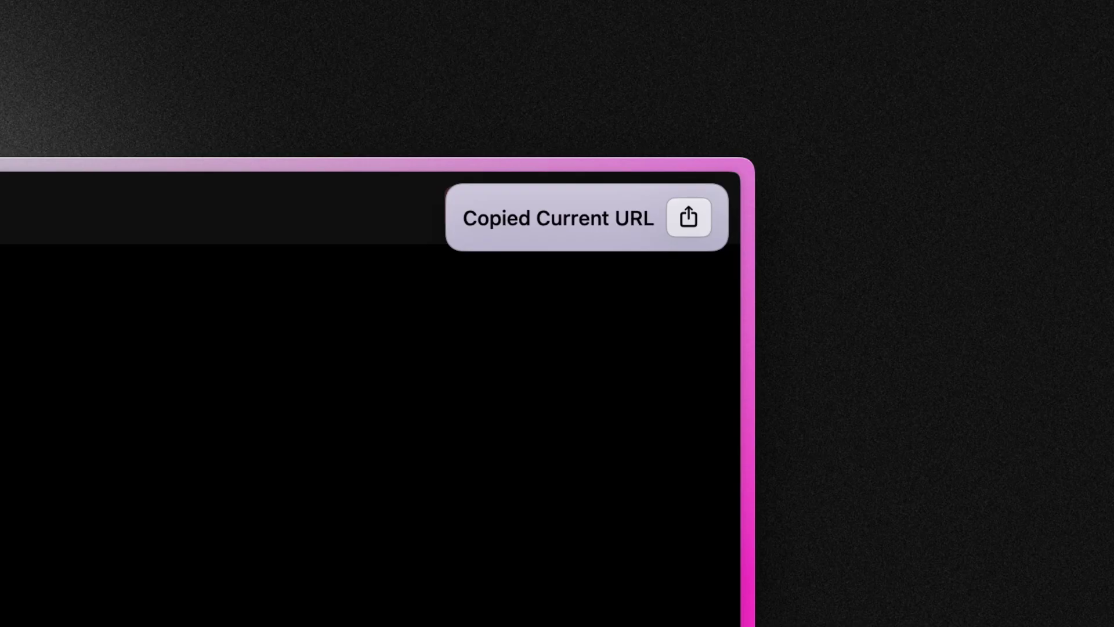